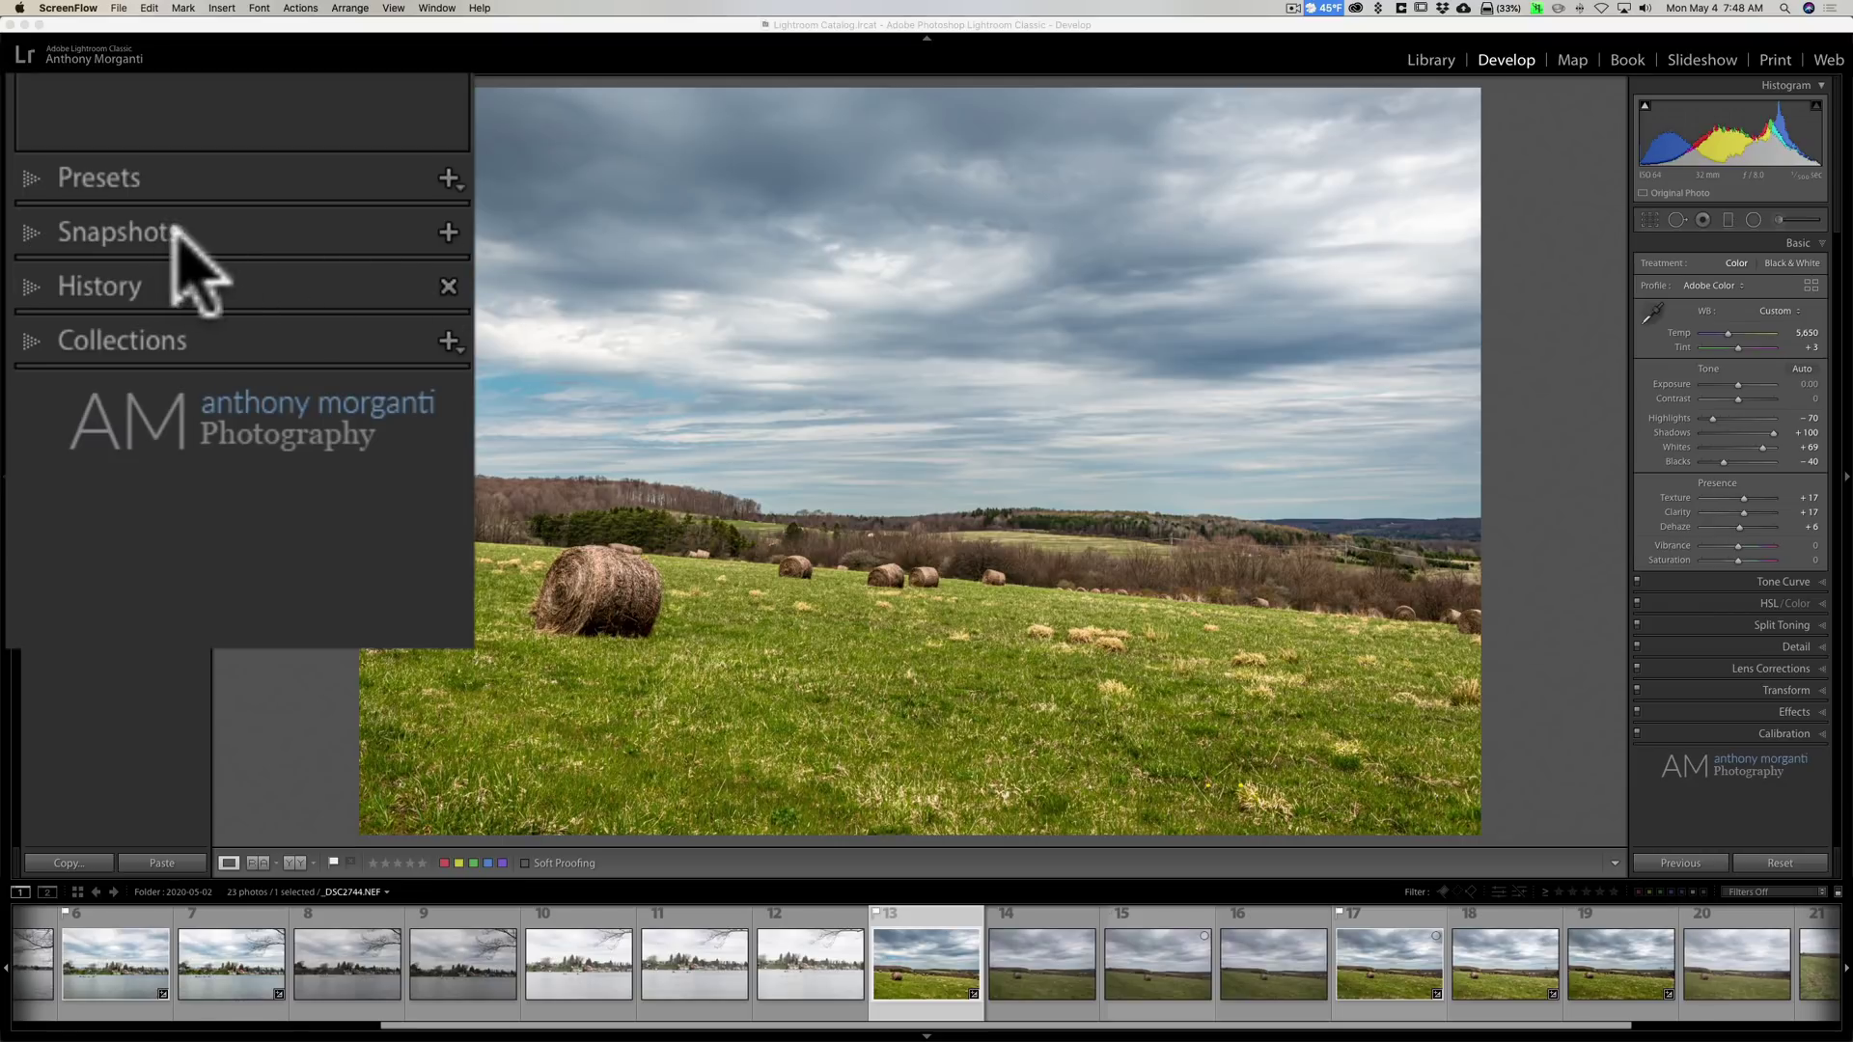
Save the current colour hay-field edit as a snapshot named 'Color'.
{"action": "left_click", "coordinate": [442, 236]}
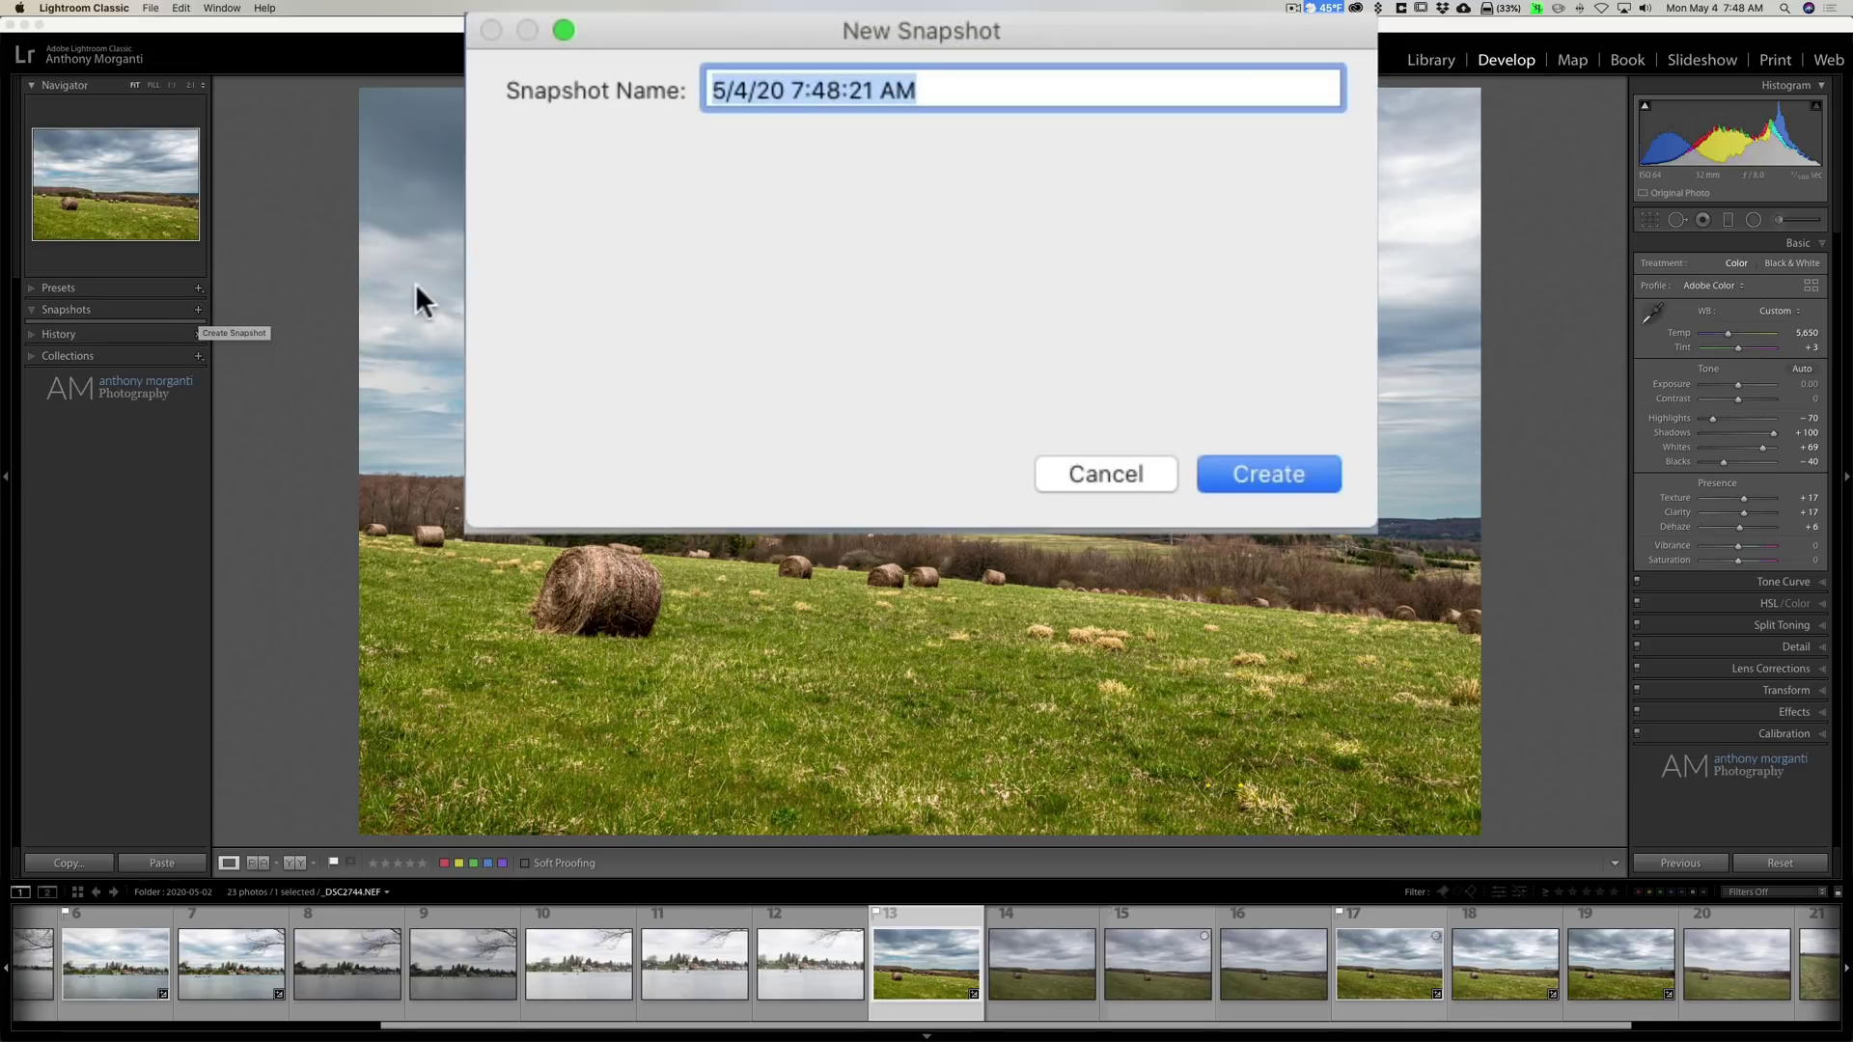
{"action": "type", "text": "Color"}
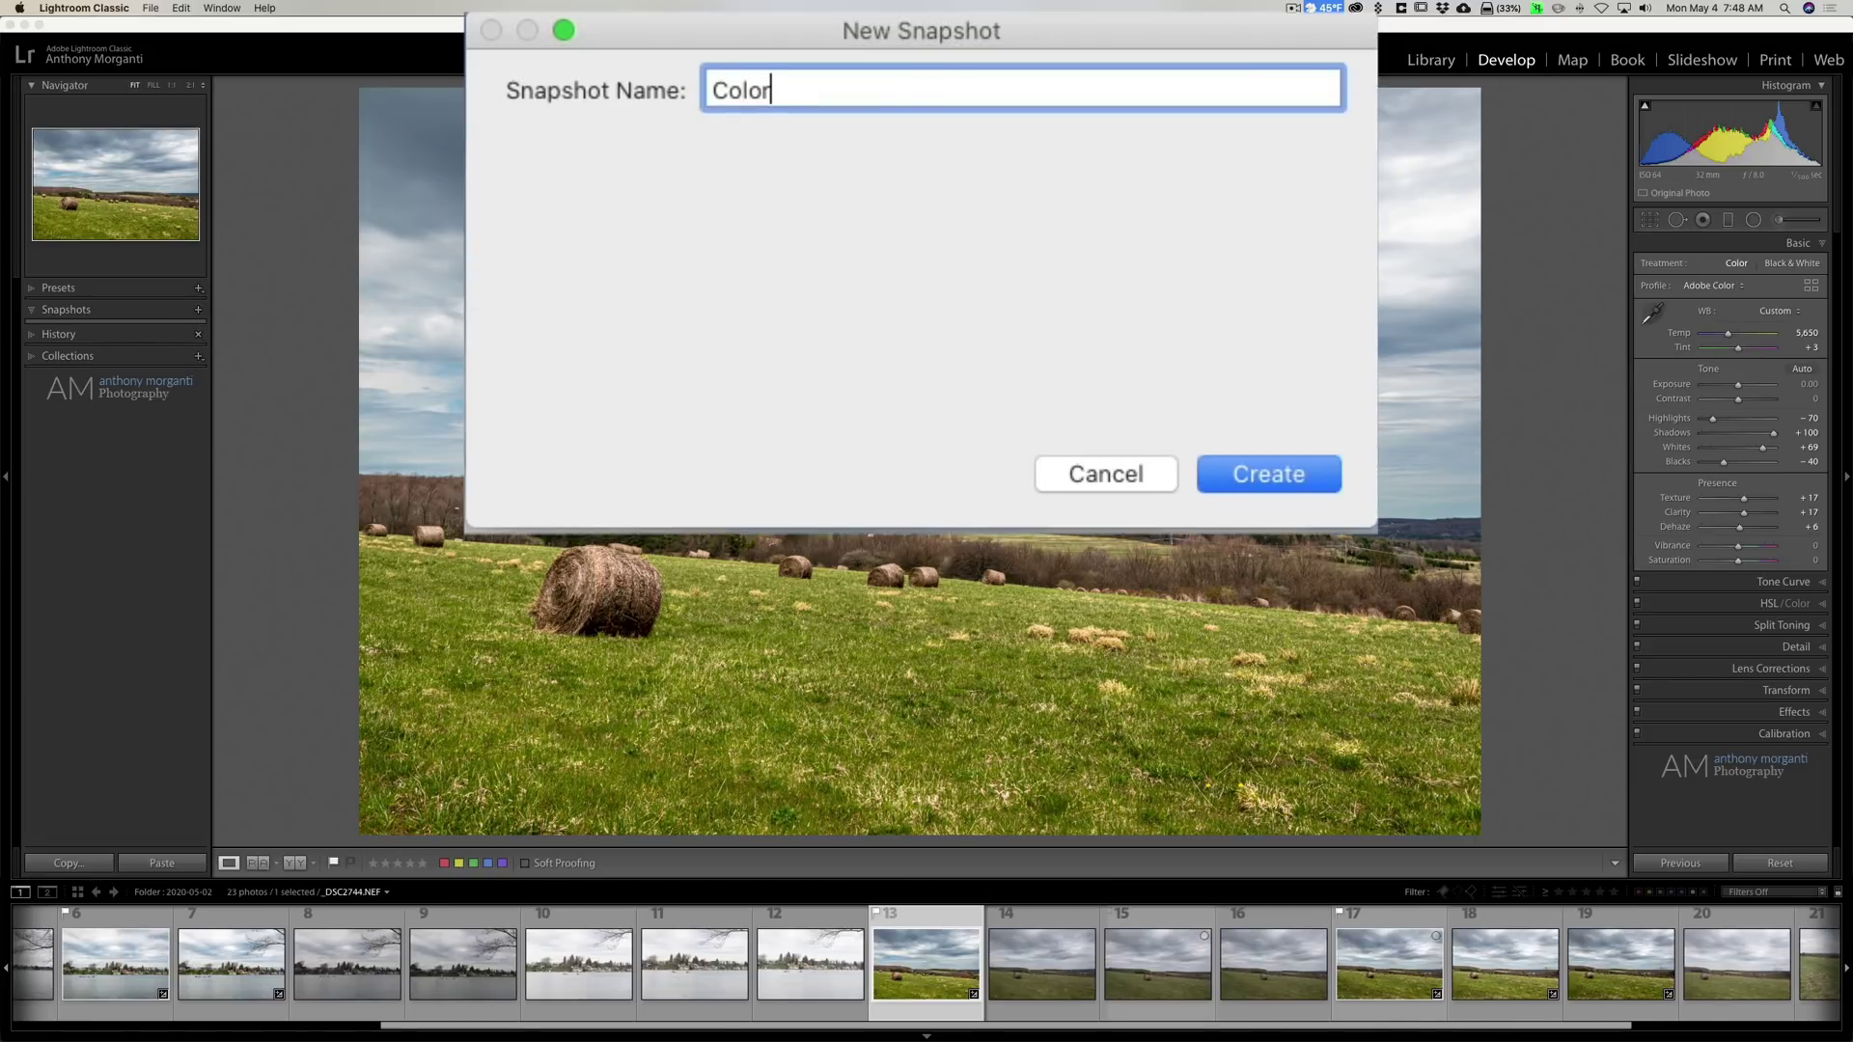
{"action": "left_click", "coordinate": [1255, 473]}
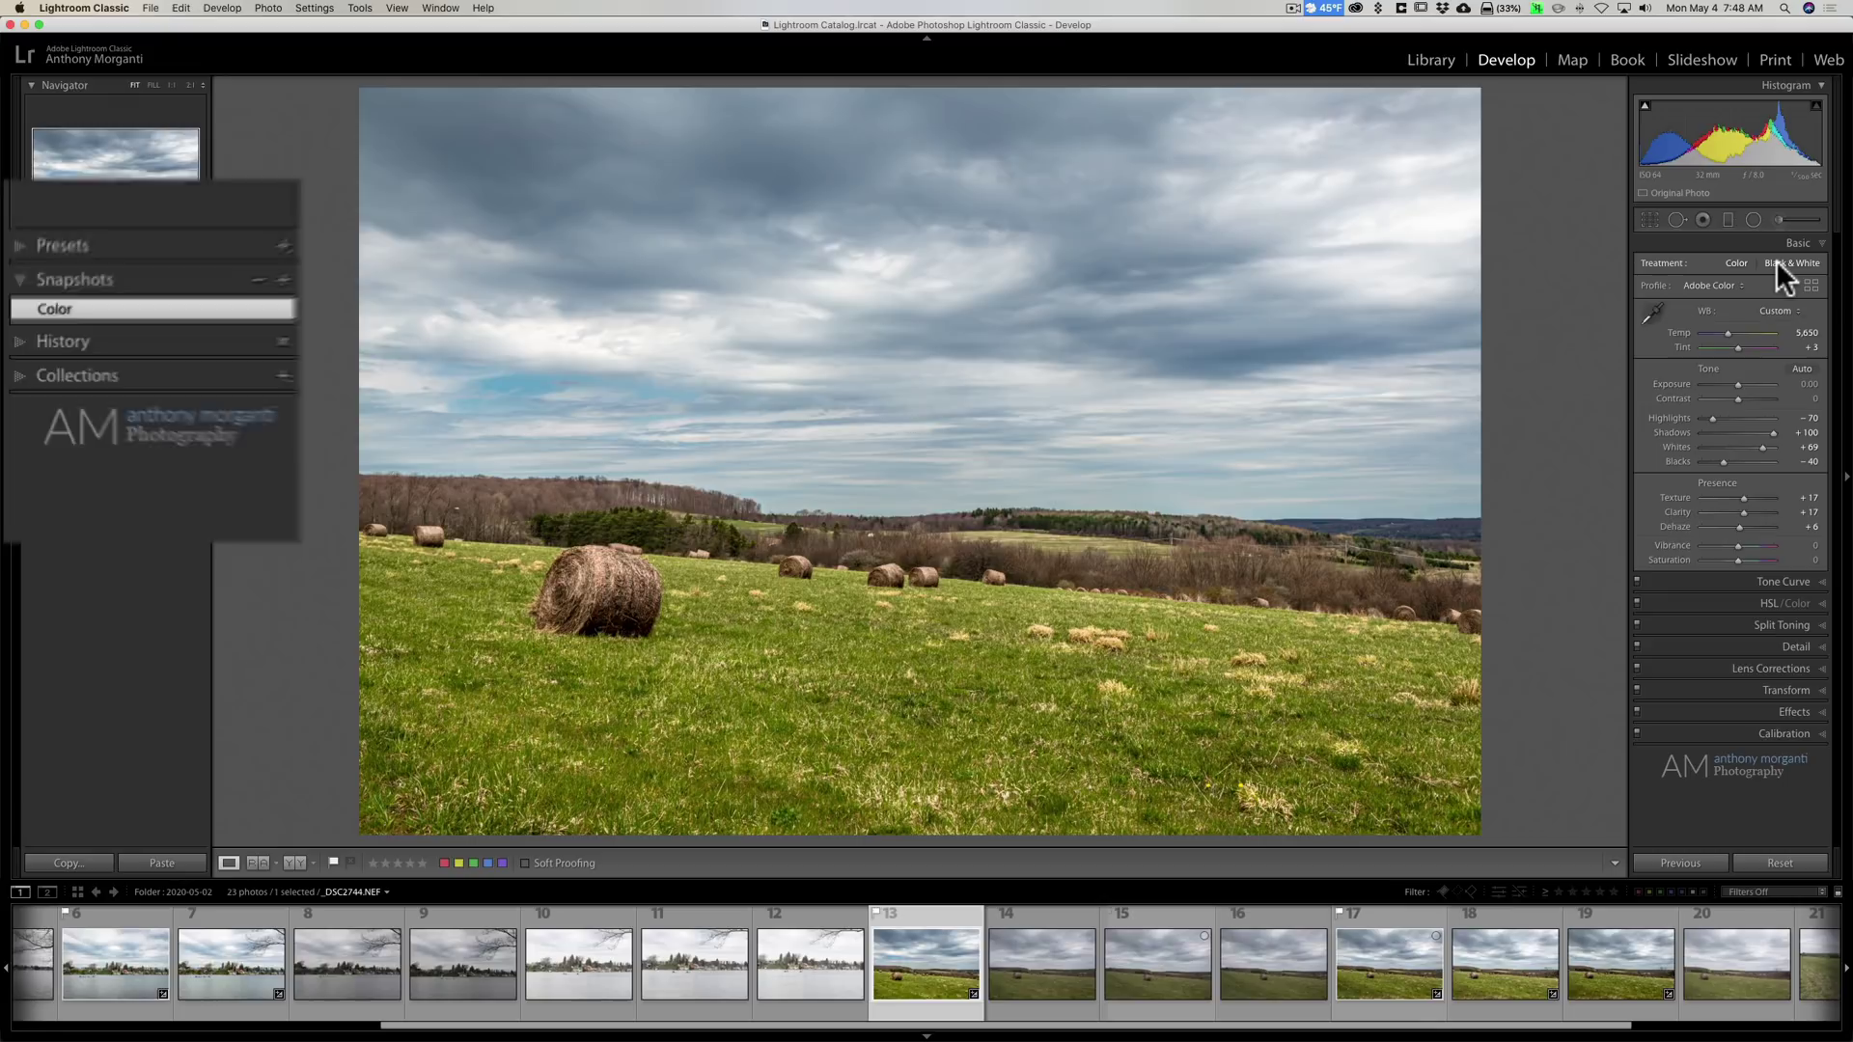
Convert the photo to black and white and lighten the orange tones in the mix.
{"action": "left_click", "coordinate": [1776, 259]}
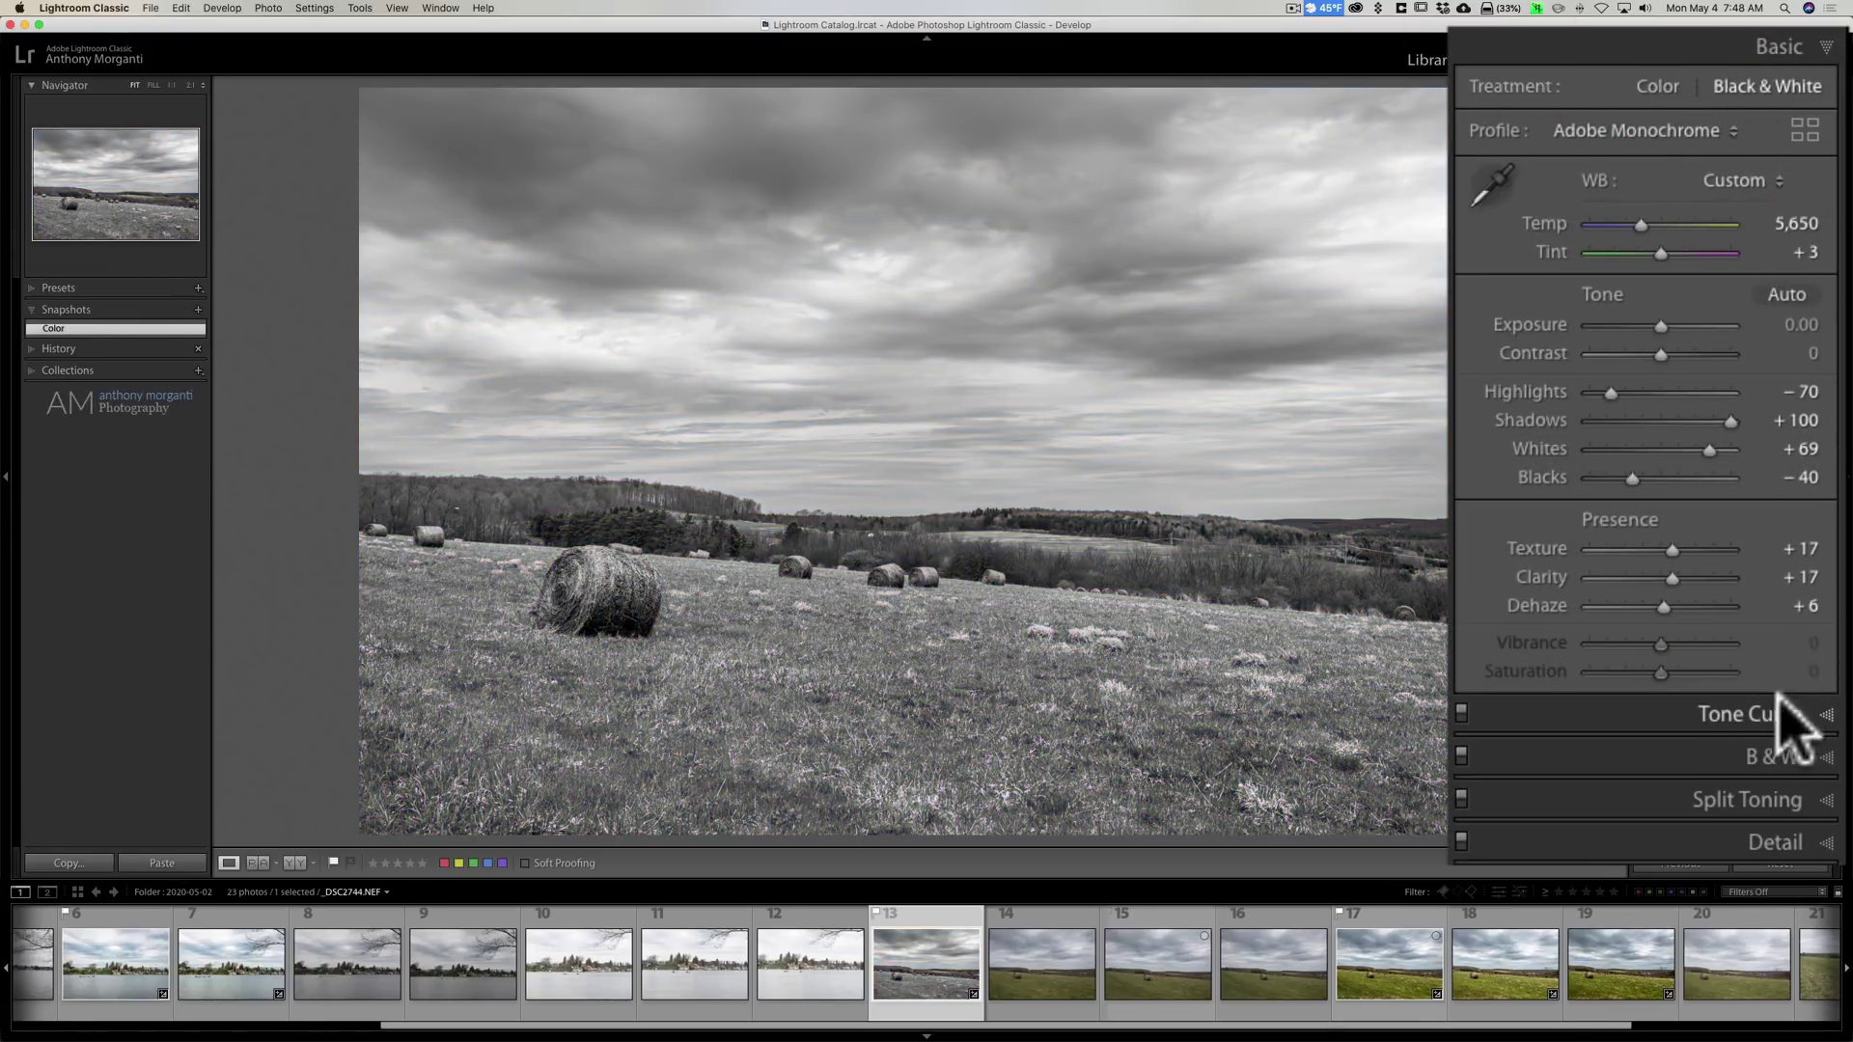
{"action": "left_click", "coordinate": [1828, 759]}
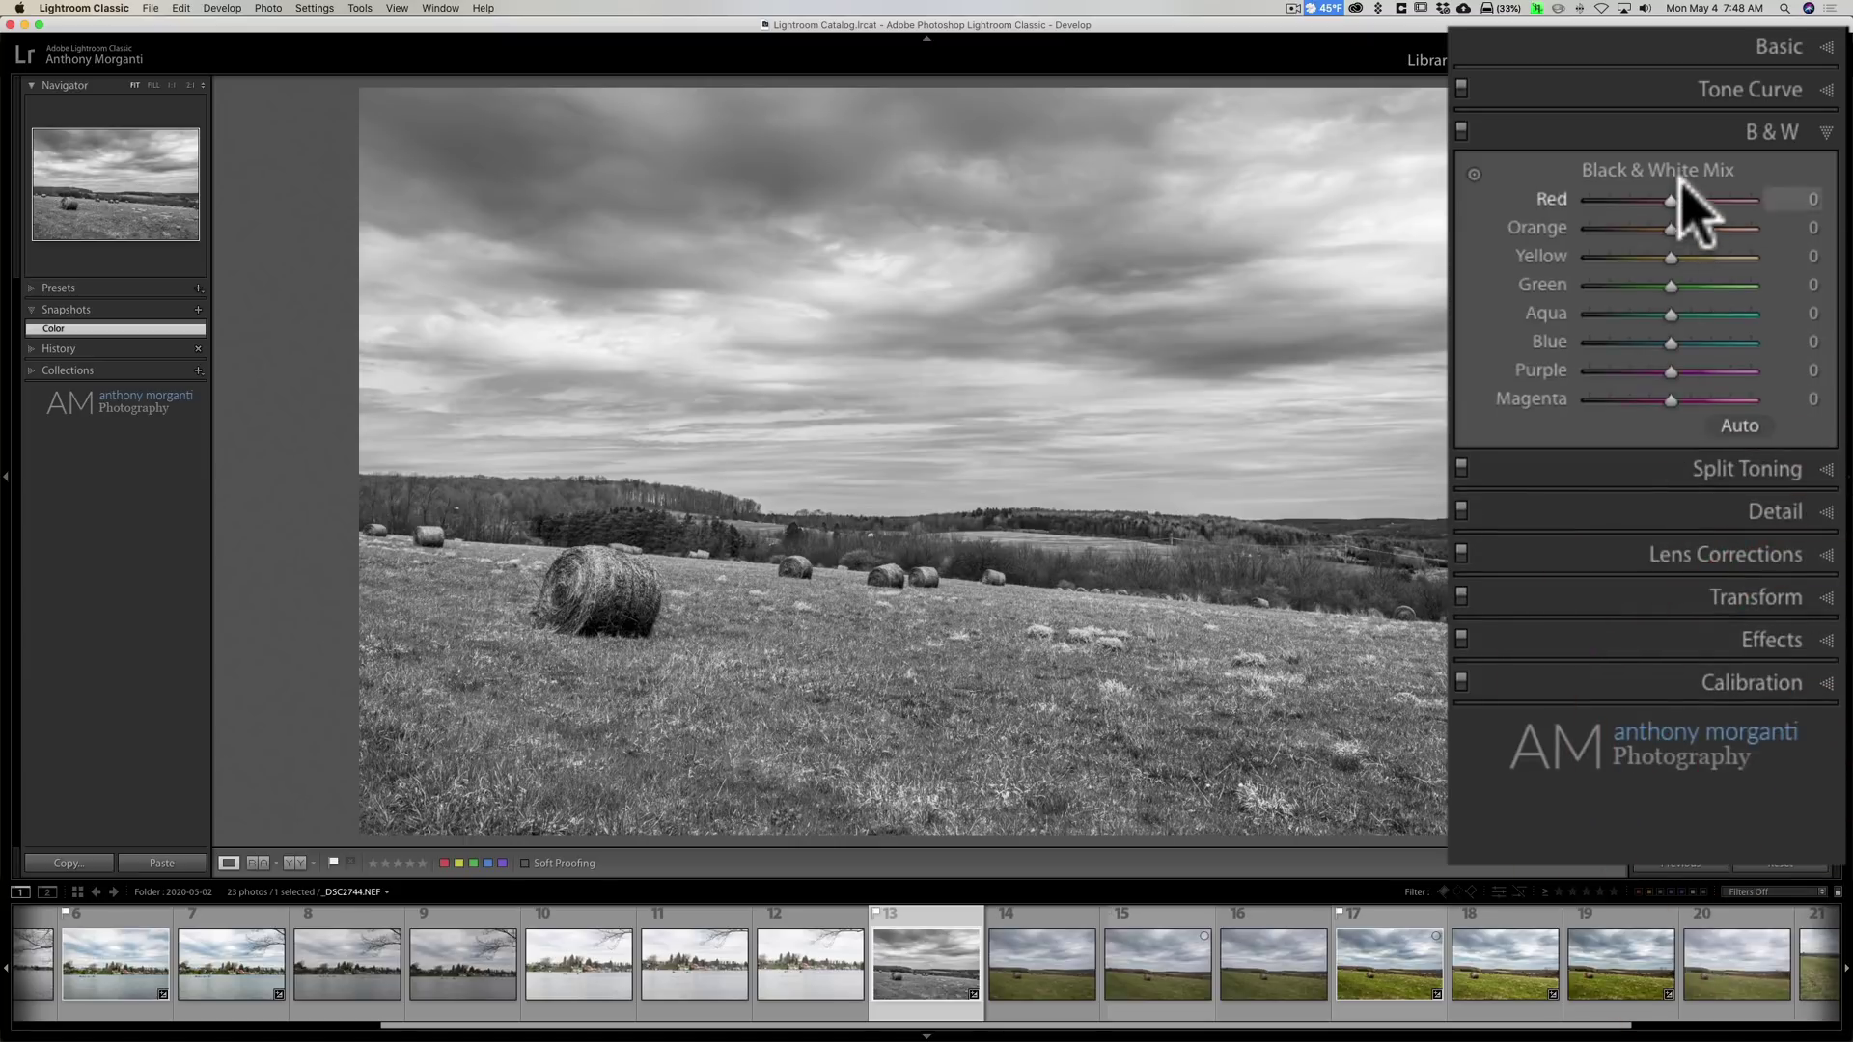
{"action": "left_click_drag", "start_coordinate": [1671, 228], "coordinate": [1650, 403]}
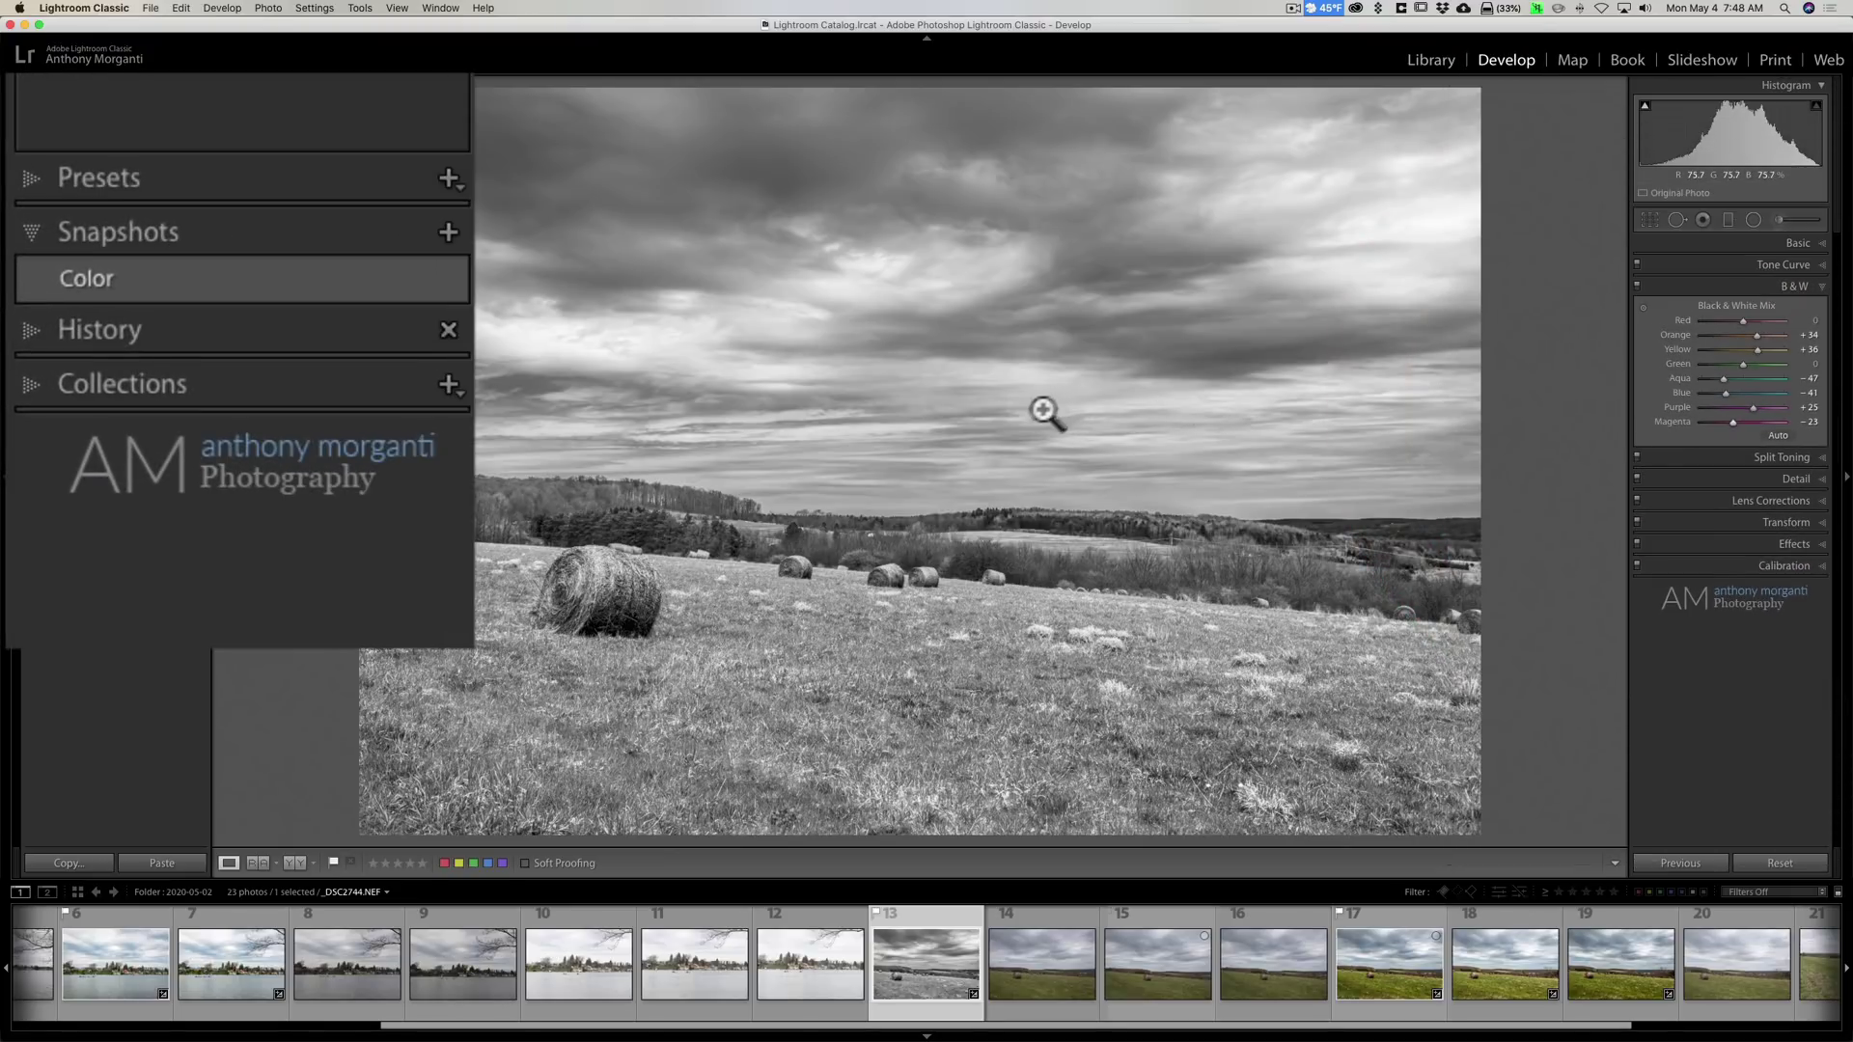
Save the black-and-white look as a snapshot named 'B&W'.
{"action": "left_click", "coordinate": [447, 233]}
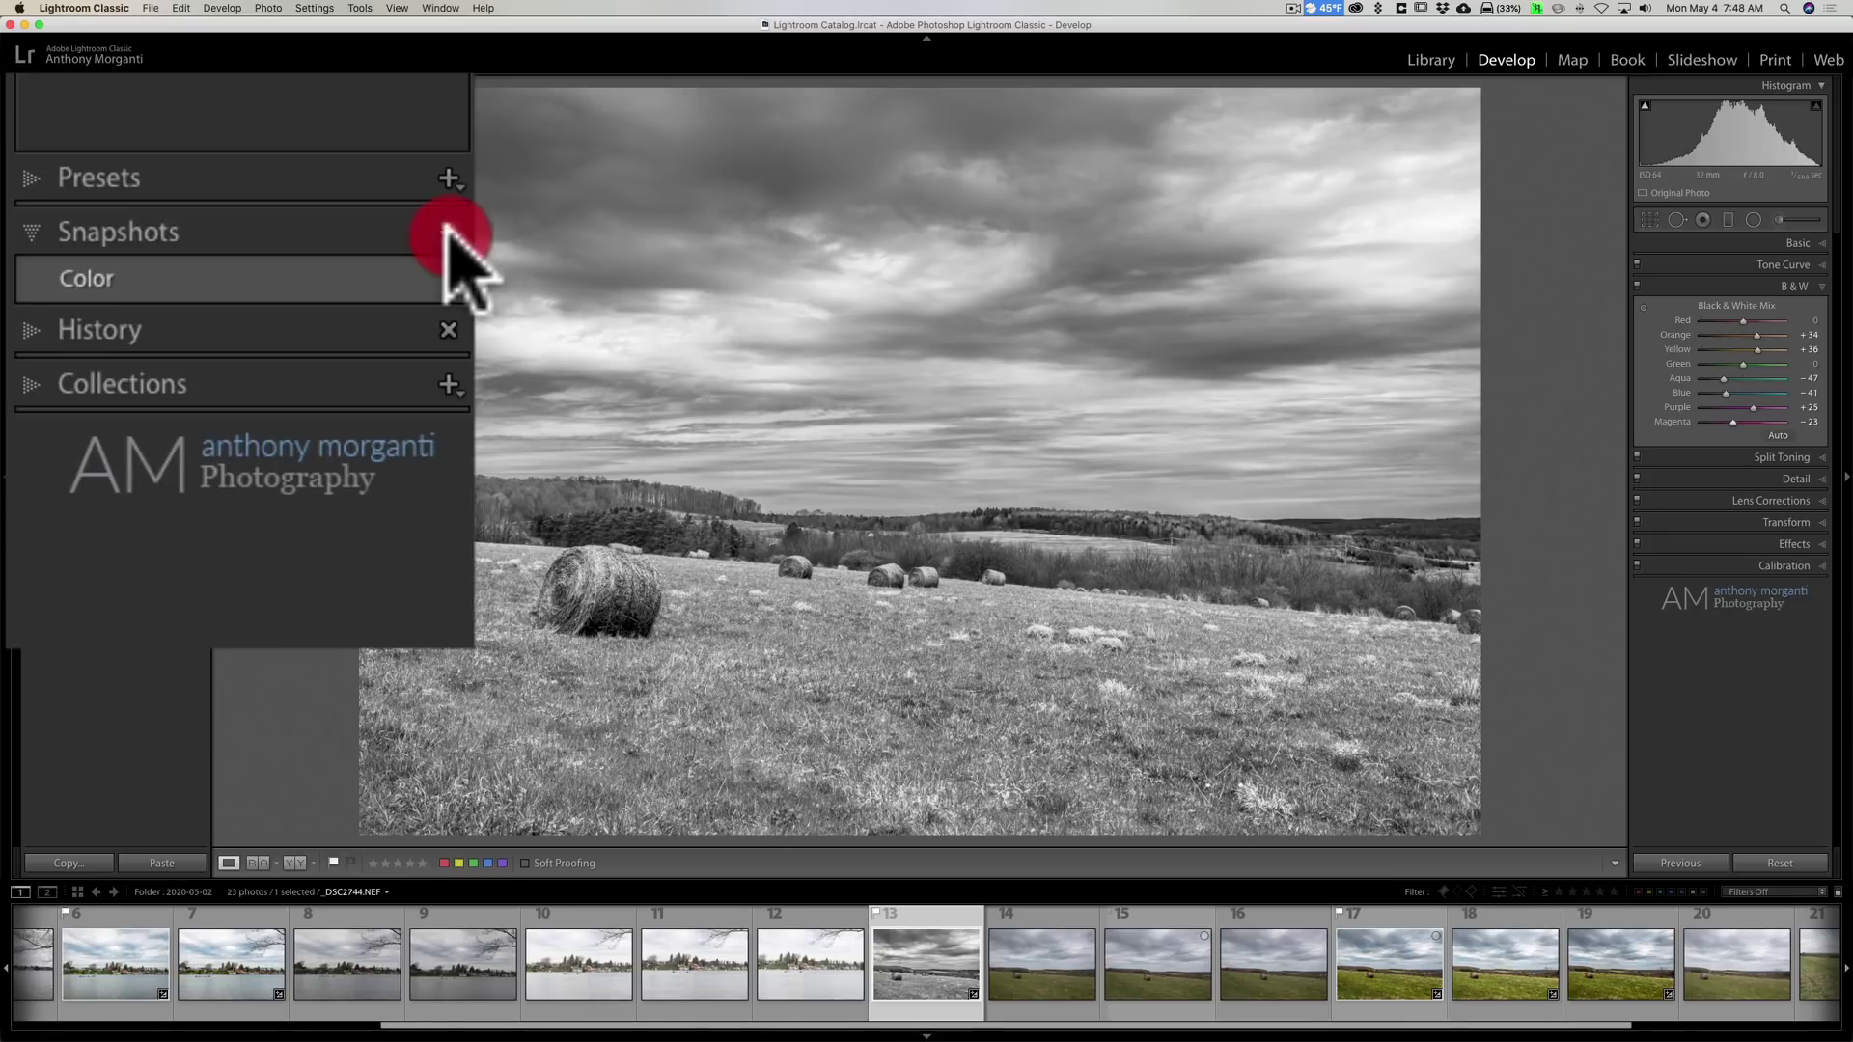
{"action": "type", "text": "B&W"}
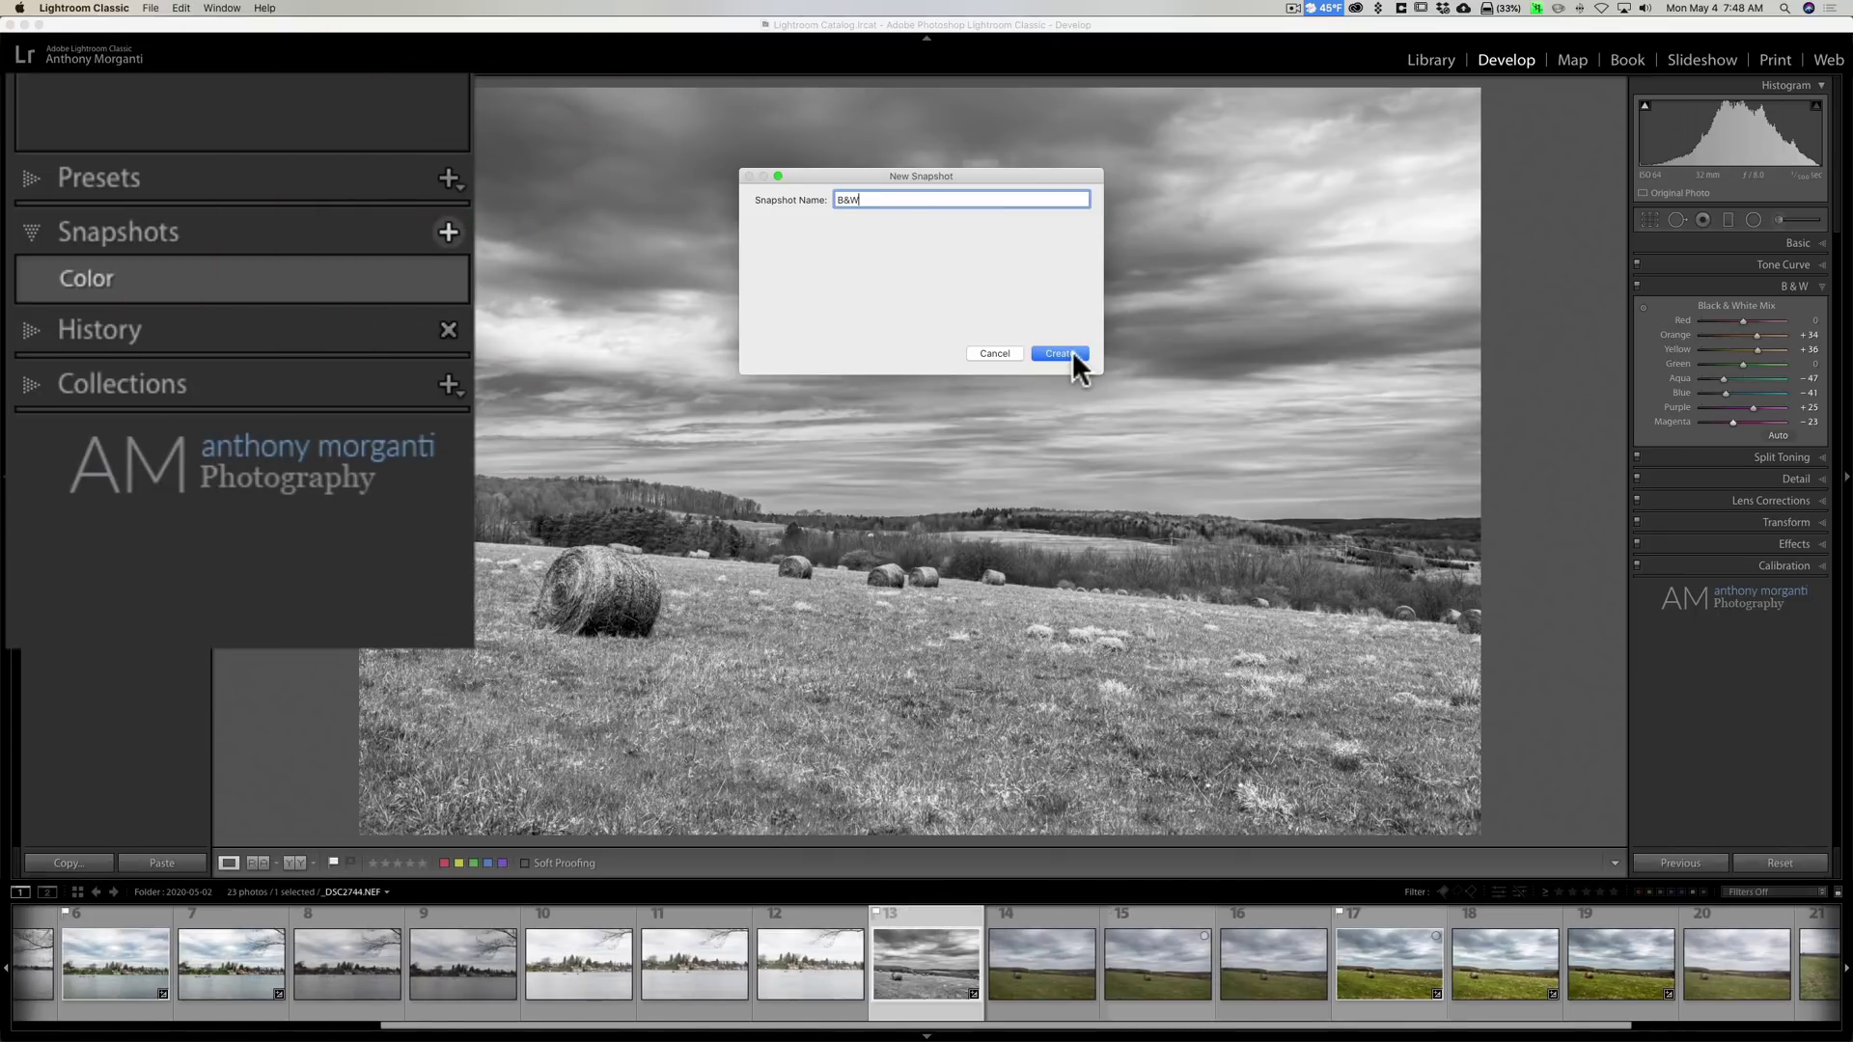
{"action": "left_click", "coordinate": [1073, 351]}
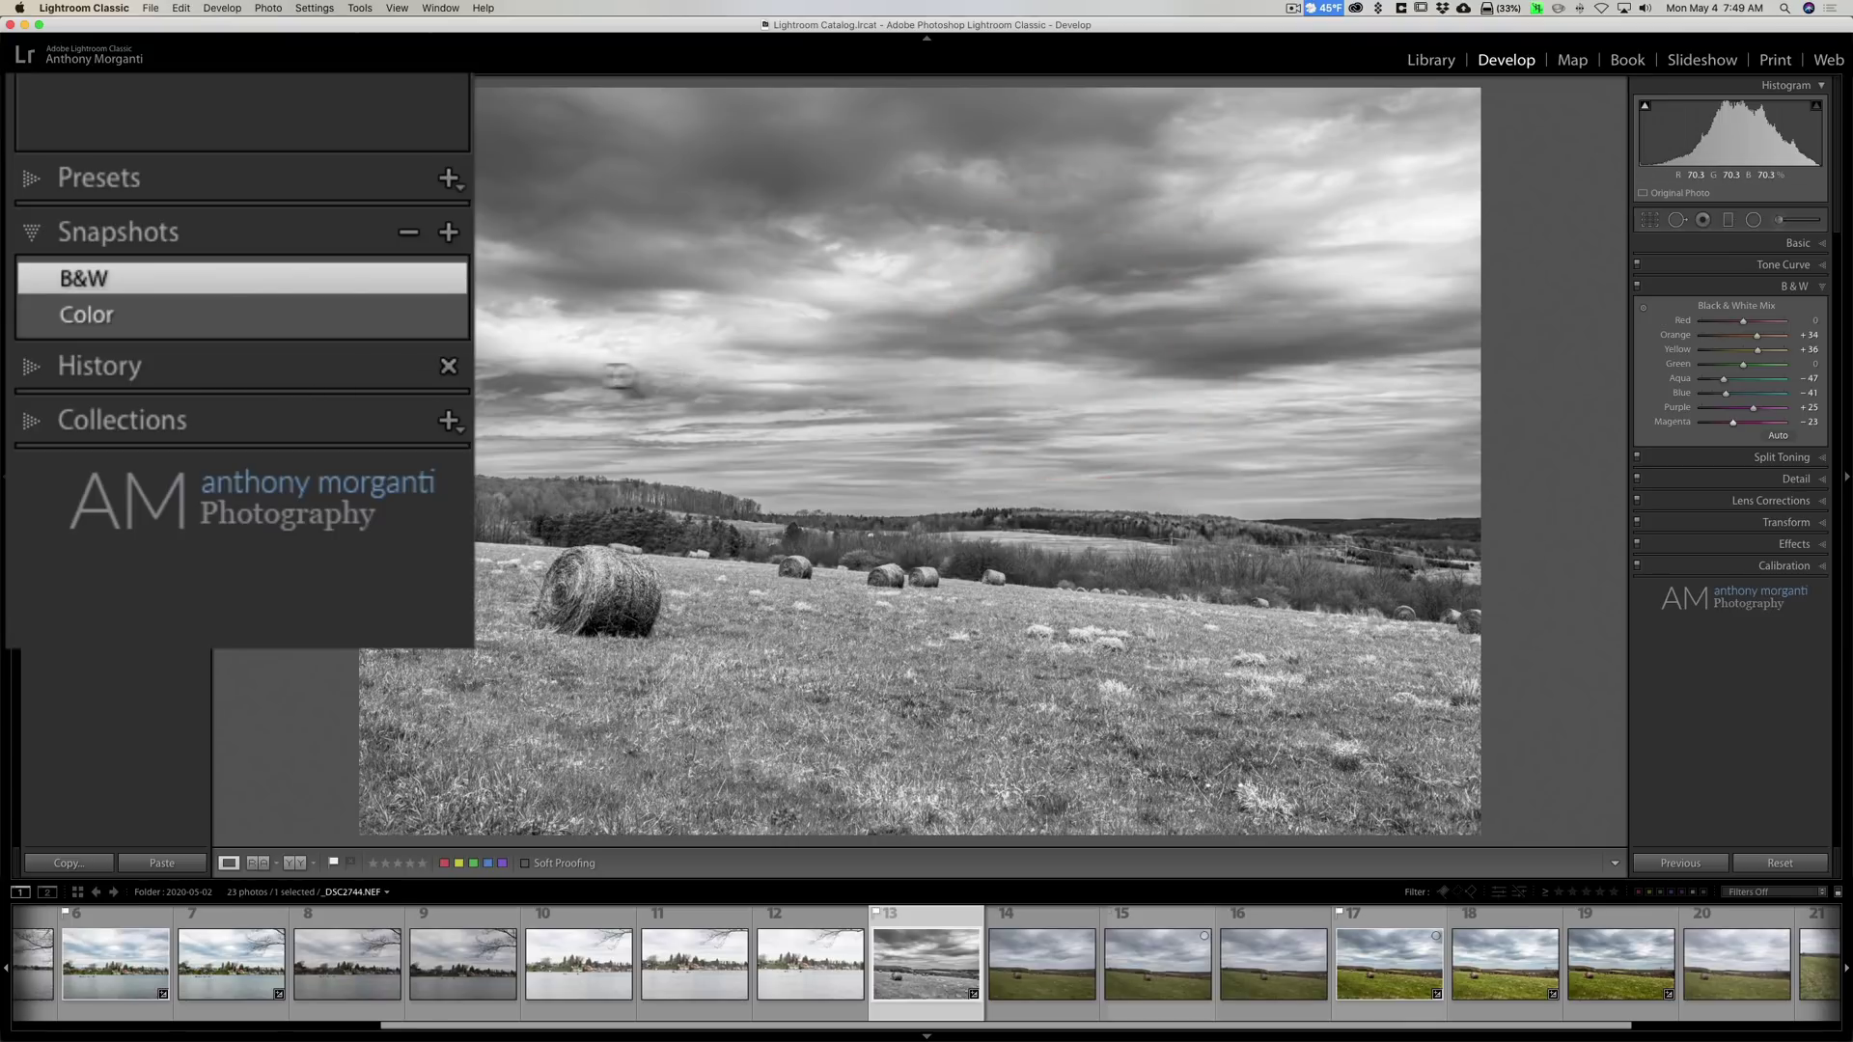
Compare the Color and B&W snapshots, ending on the Color version.
{"action": "left_click", "coordinate": [83, 316]}
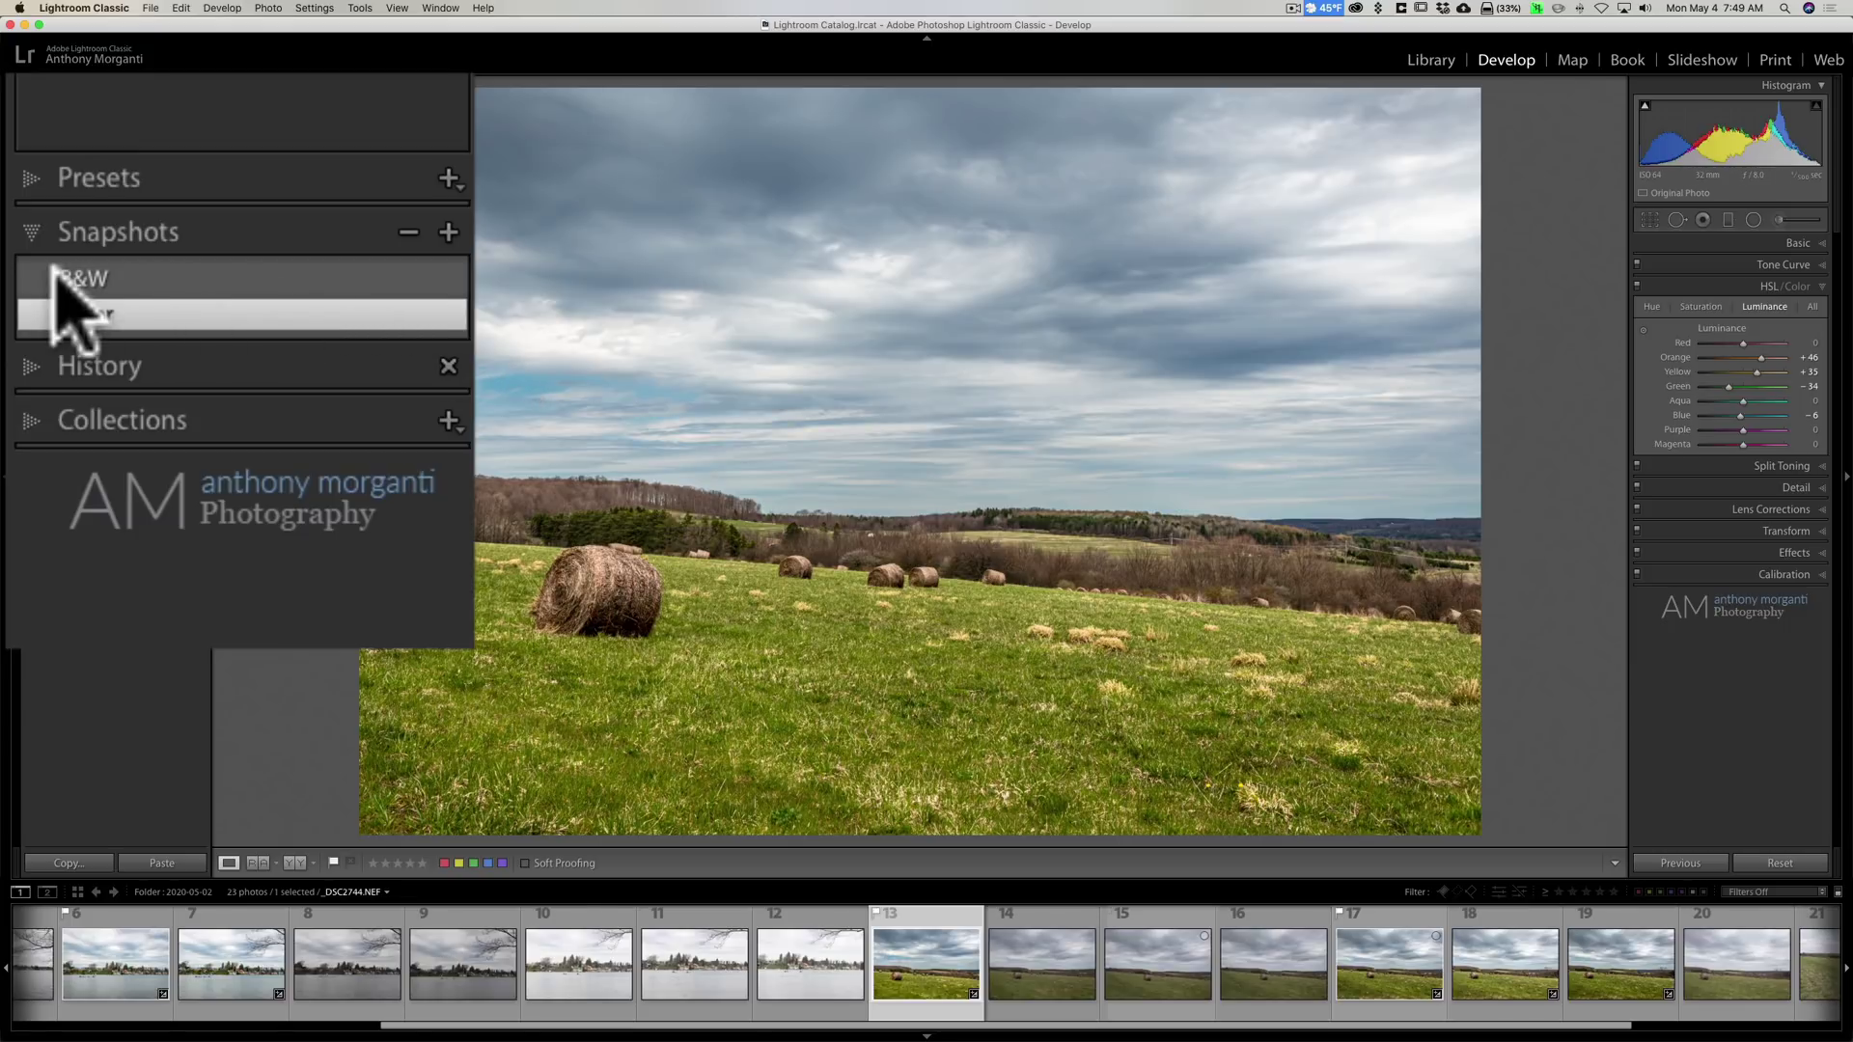
{"action": "left_click", "coordinate": [56, 278]}
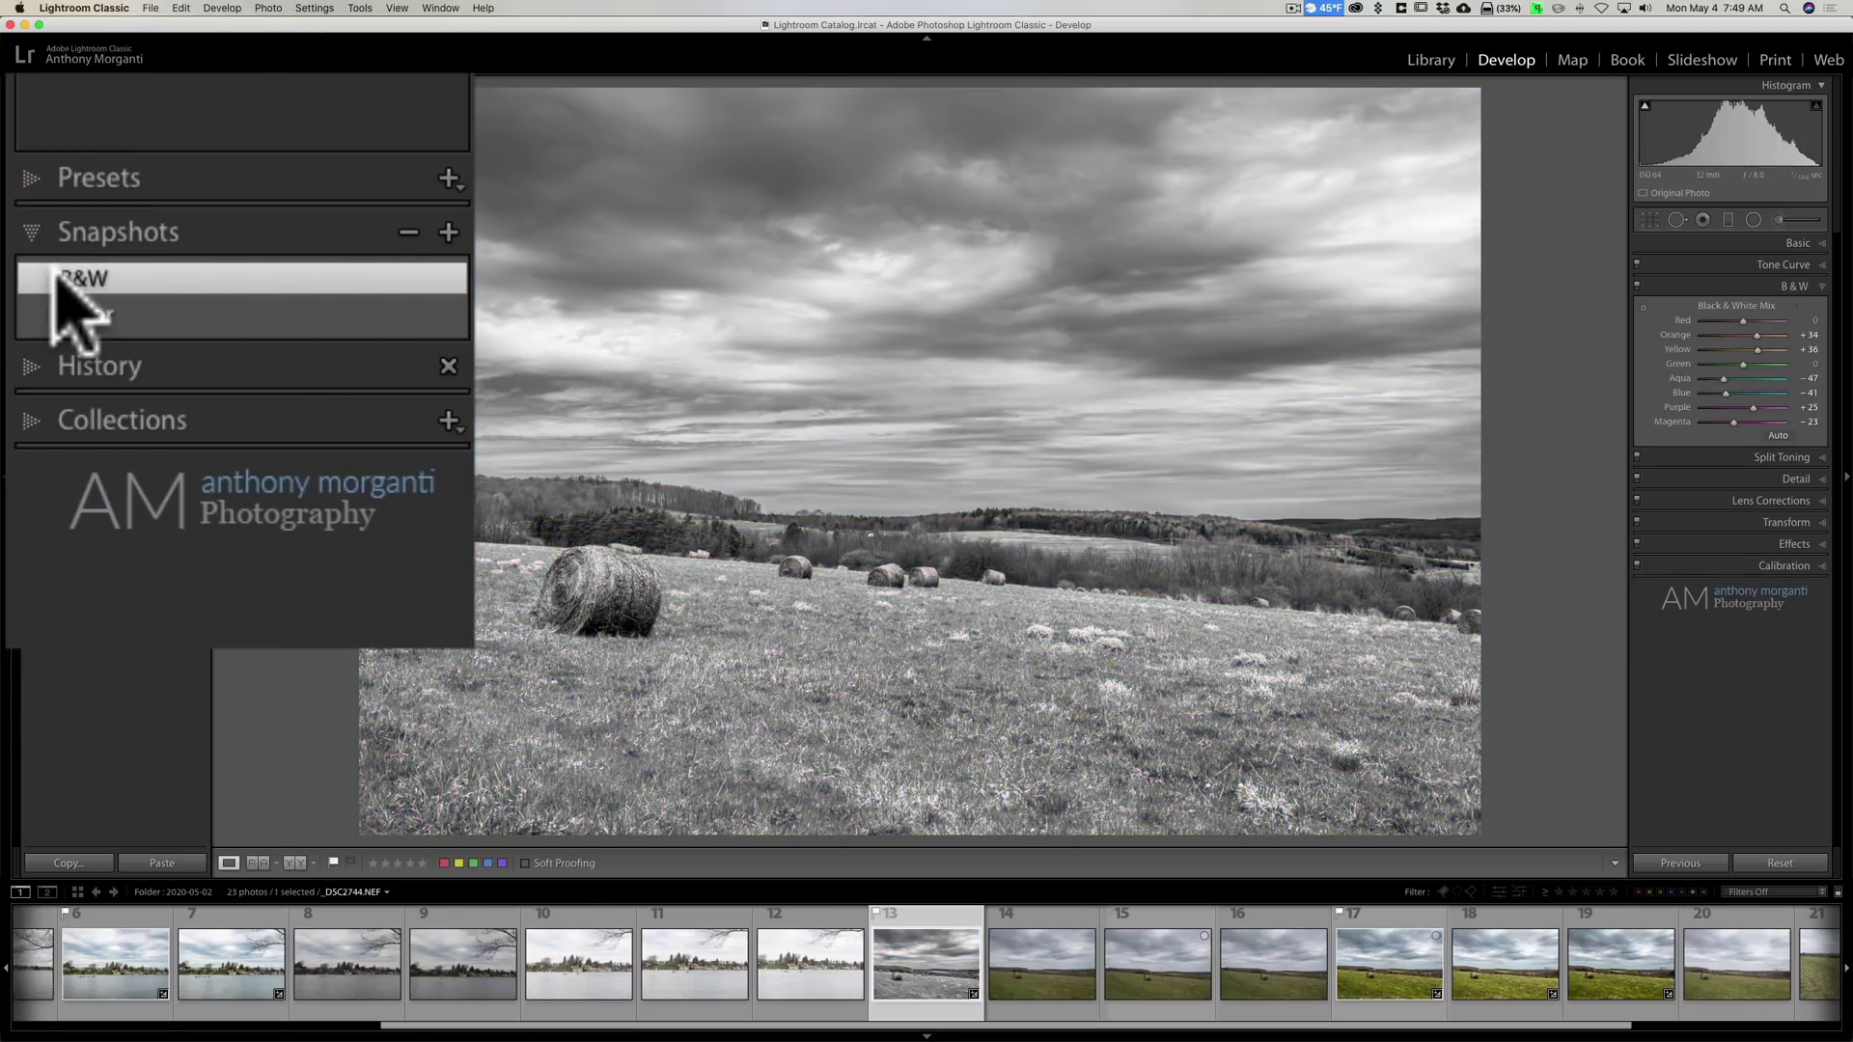
{"action": "left_click", "coordinate": [79, 314]}
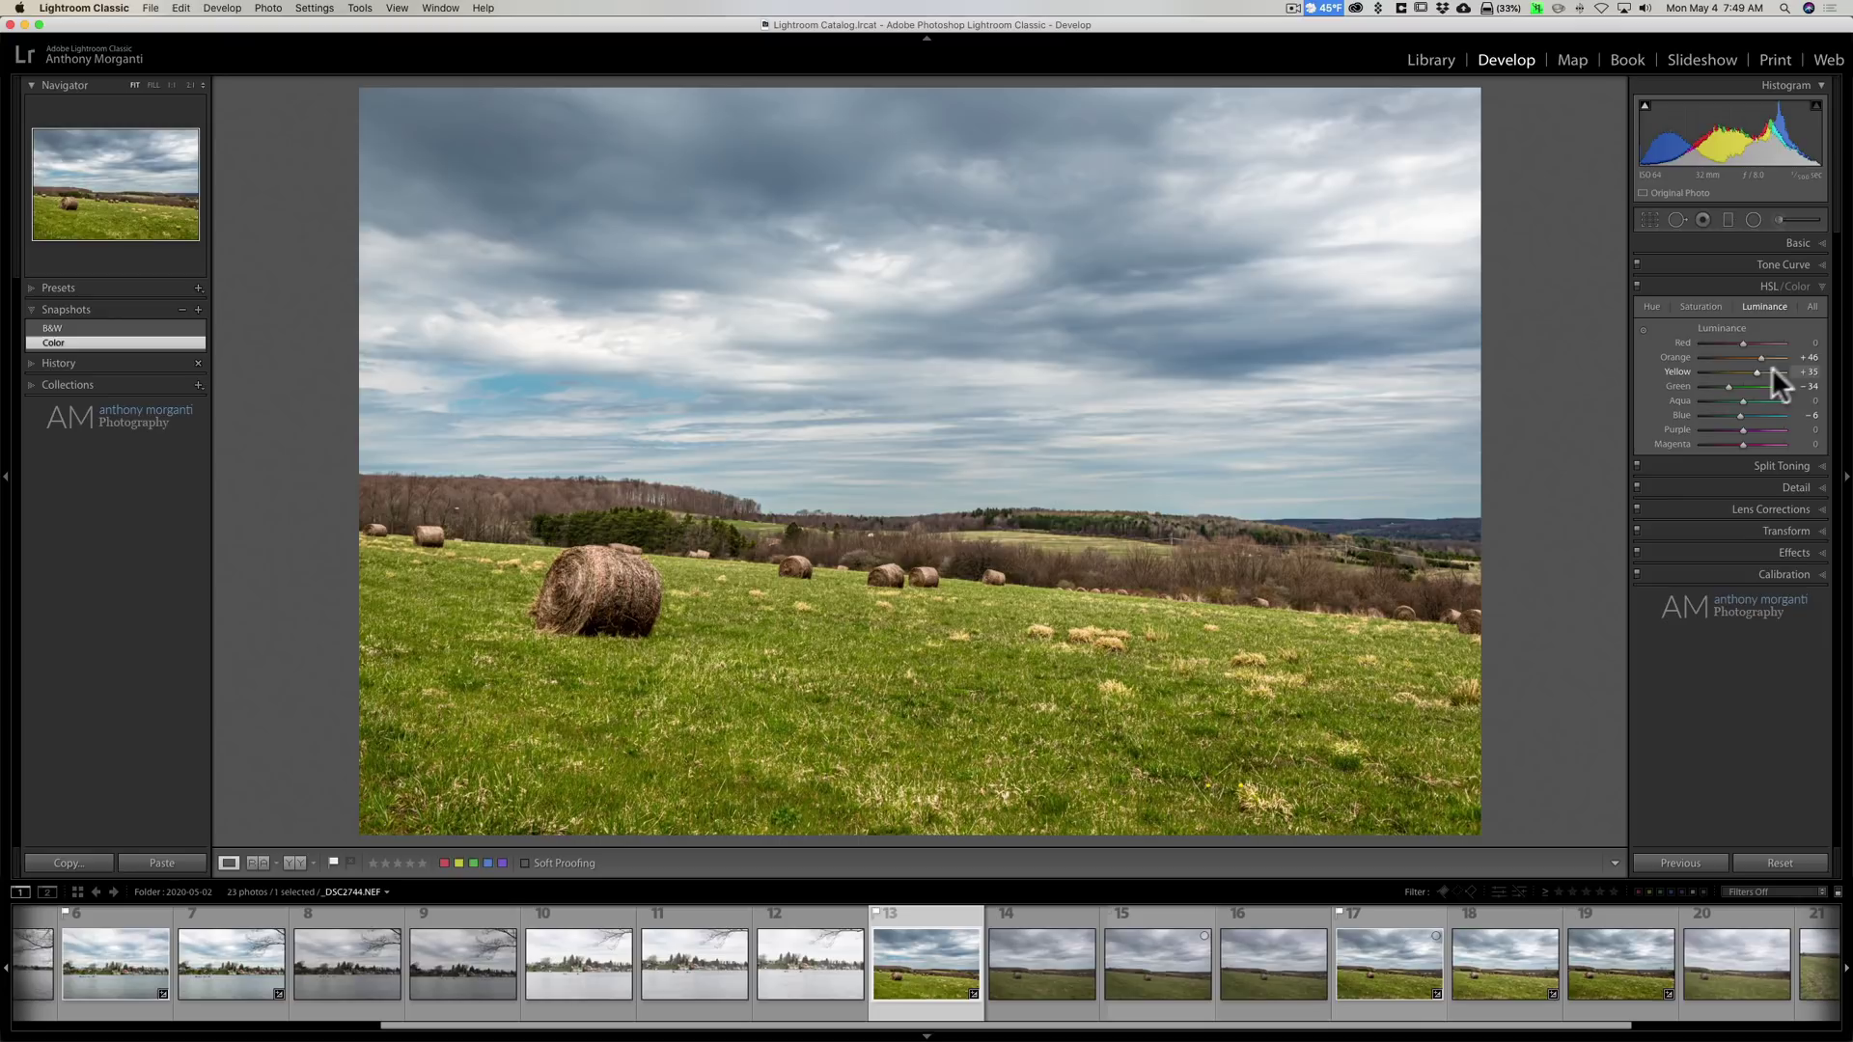
Darken the yellow tones and add a -0.19 exposure graduated filter across the sky.
{"action": "mouse_move", "coordinate": [1758, 368]}
{"action": "left_mouse_down"}
{"action": "mouse_move", "coordinate": [1727, 386]}
{"action": "mouse_move", "coordinate": [1739, 357]}
{"action": "left_mouse_up"}
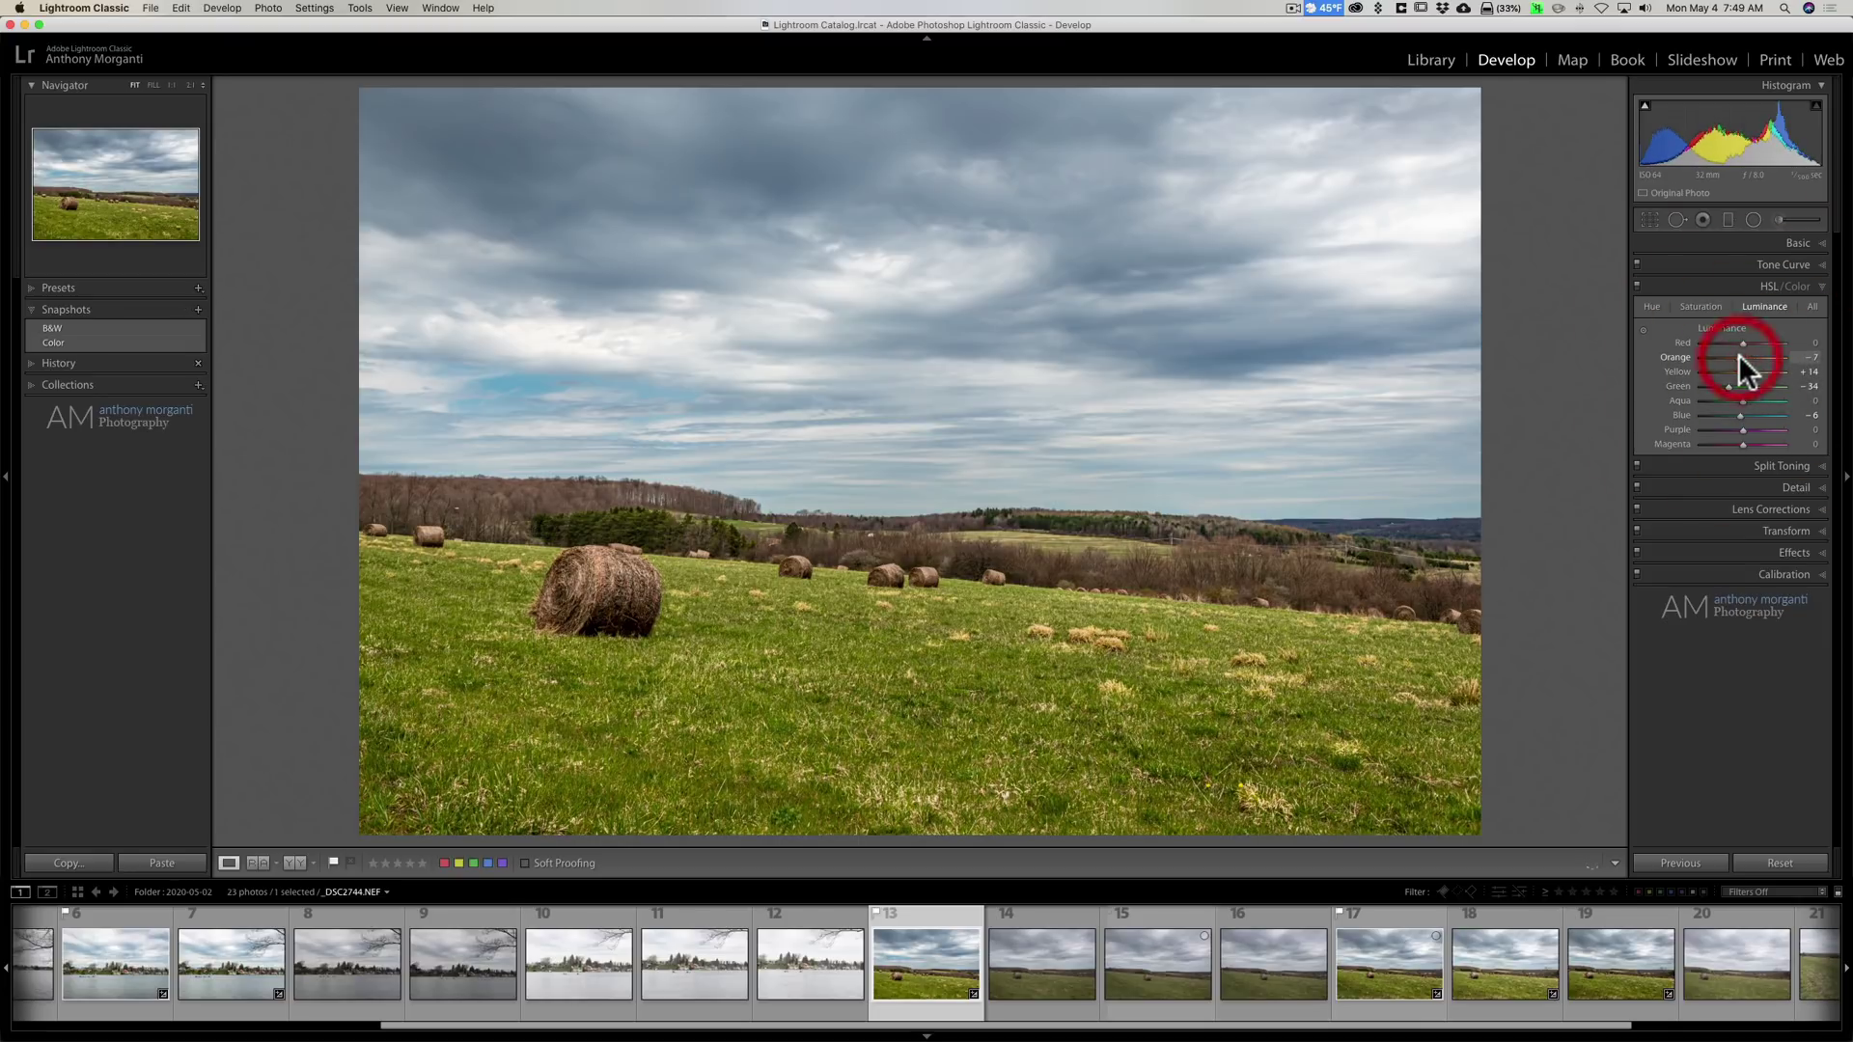
{"action": "left_click", "coordinate": [1821, 283]}
{"action": "left_click", "coordinate": [1728, 219]}
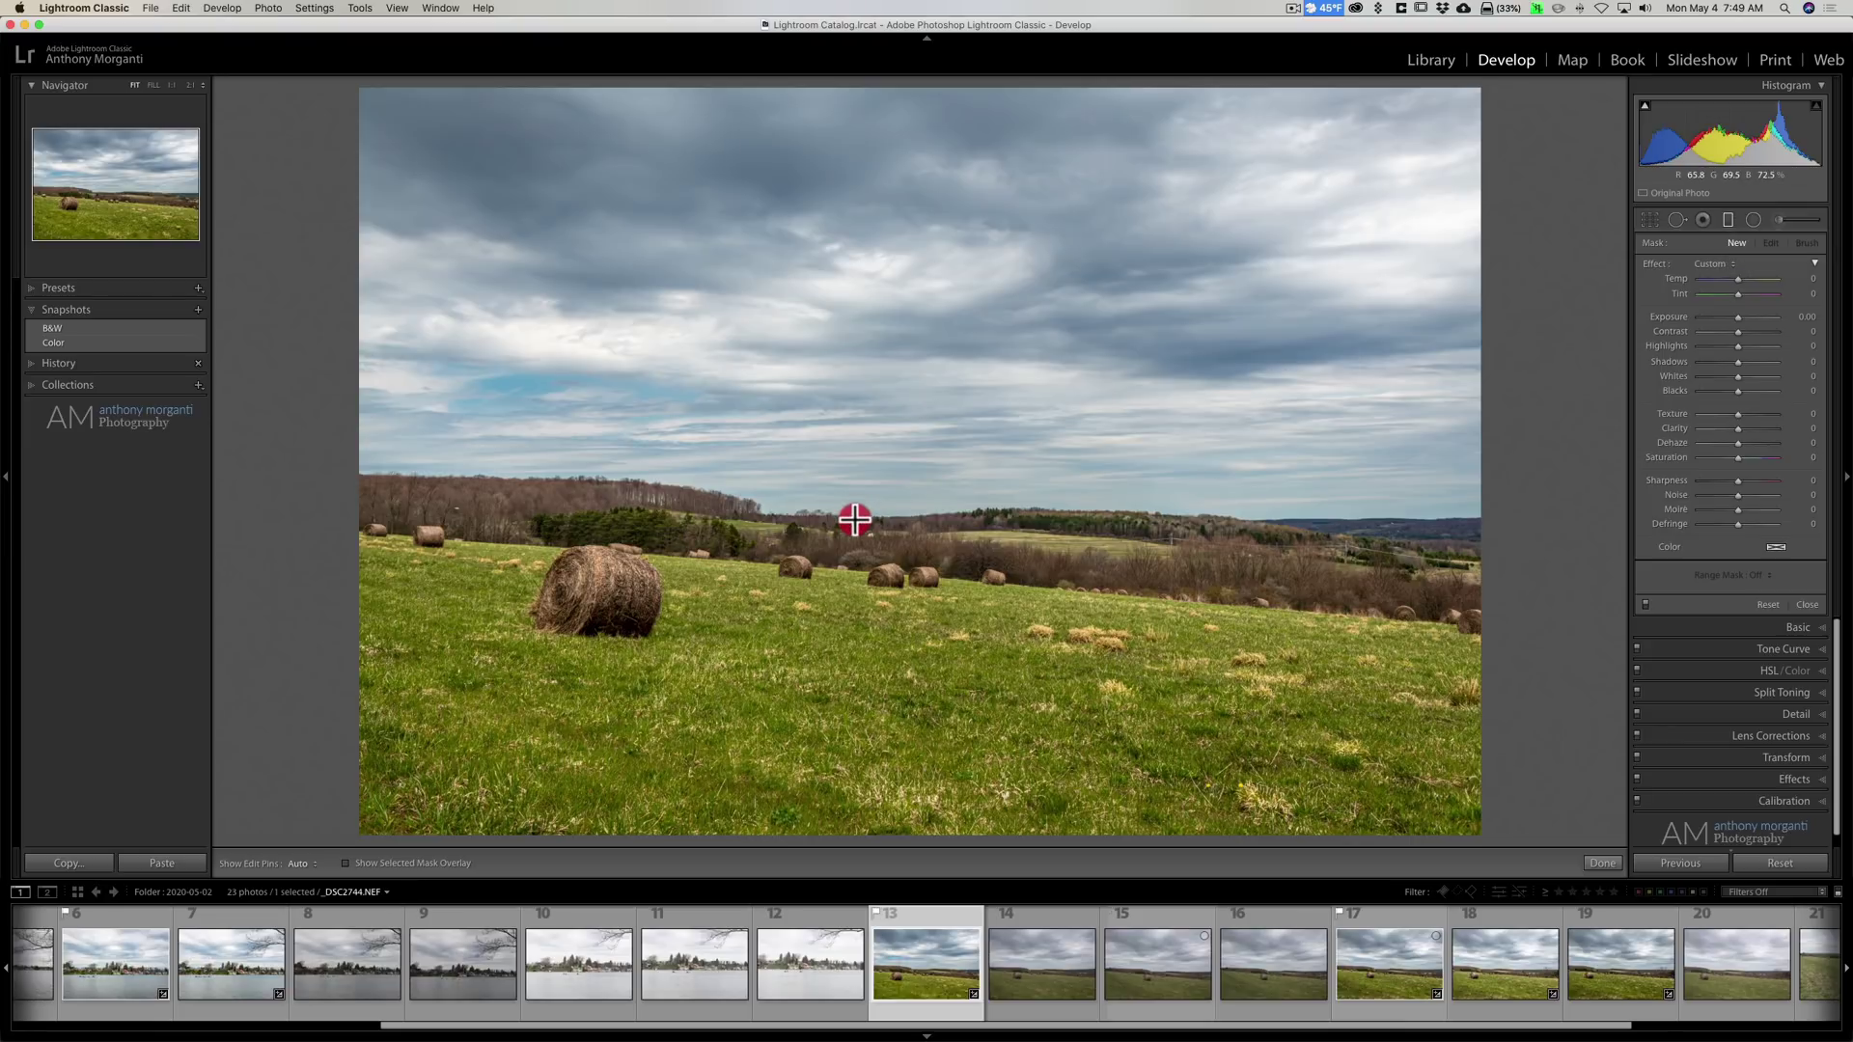
{"action": "left_click_drag", "start_coordinate": [853, 518], "coordinate": [854, 520]}
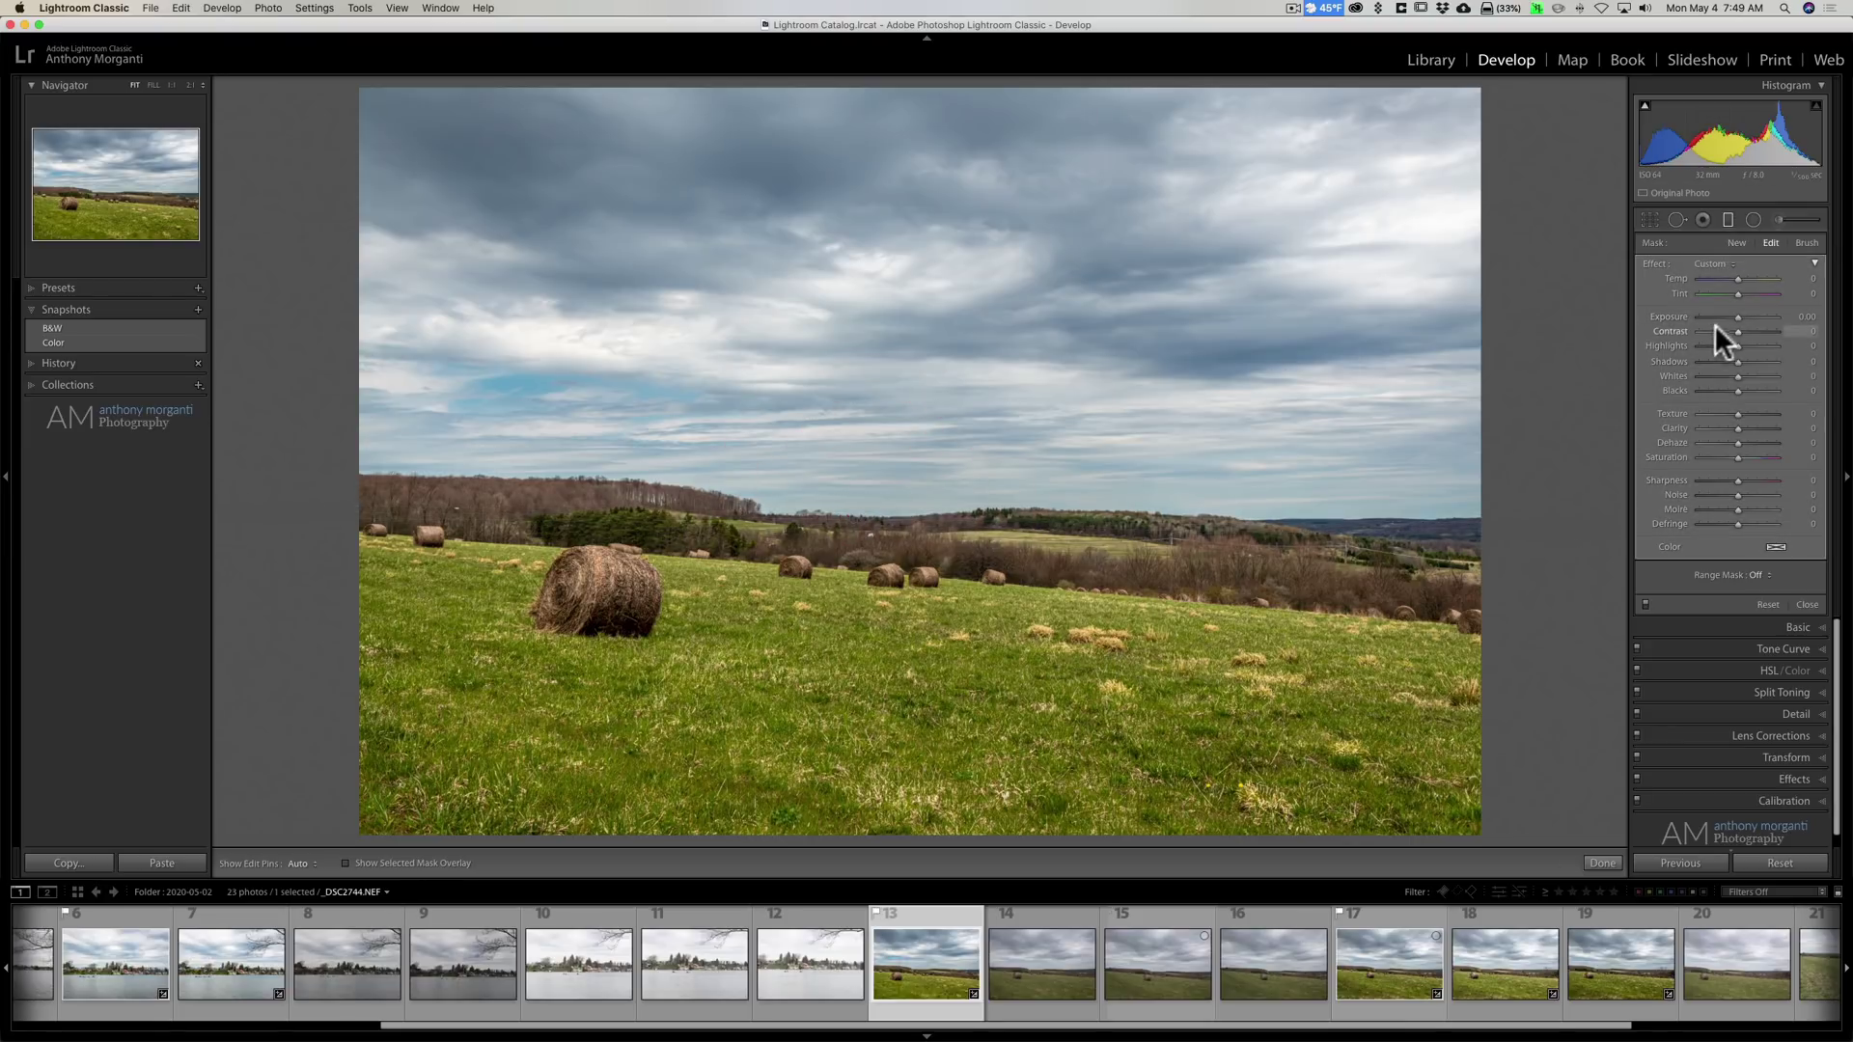
{"action": "left_click_drag", "start_coordinate": [1737, 315], "coordinate": [1735, 315]}
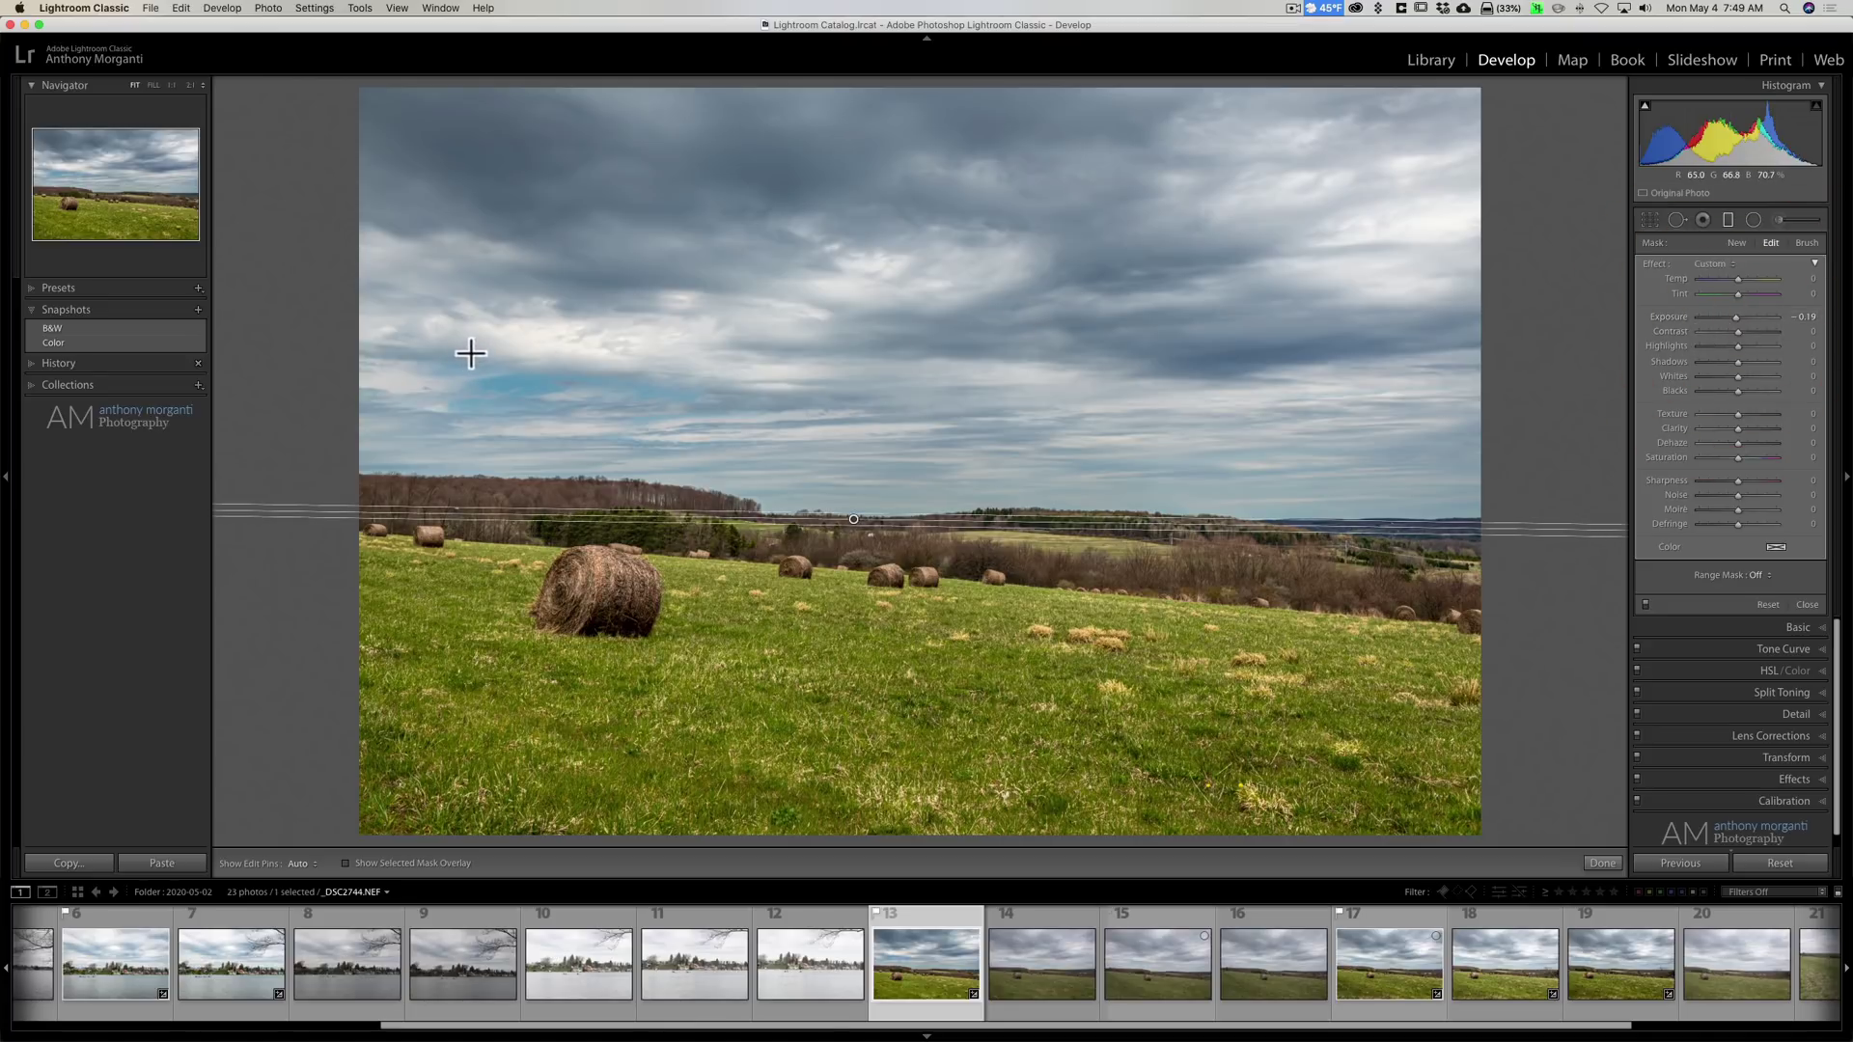
Save this edit as a new snapshot named 'Color Version II'.
{"action": "left_click", "coordinate": [197, 309]}
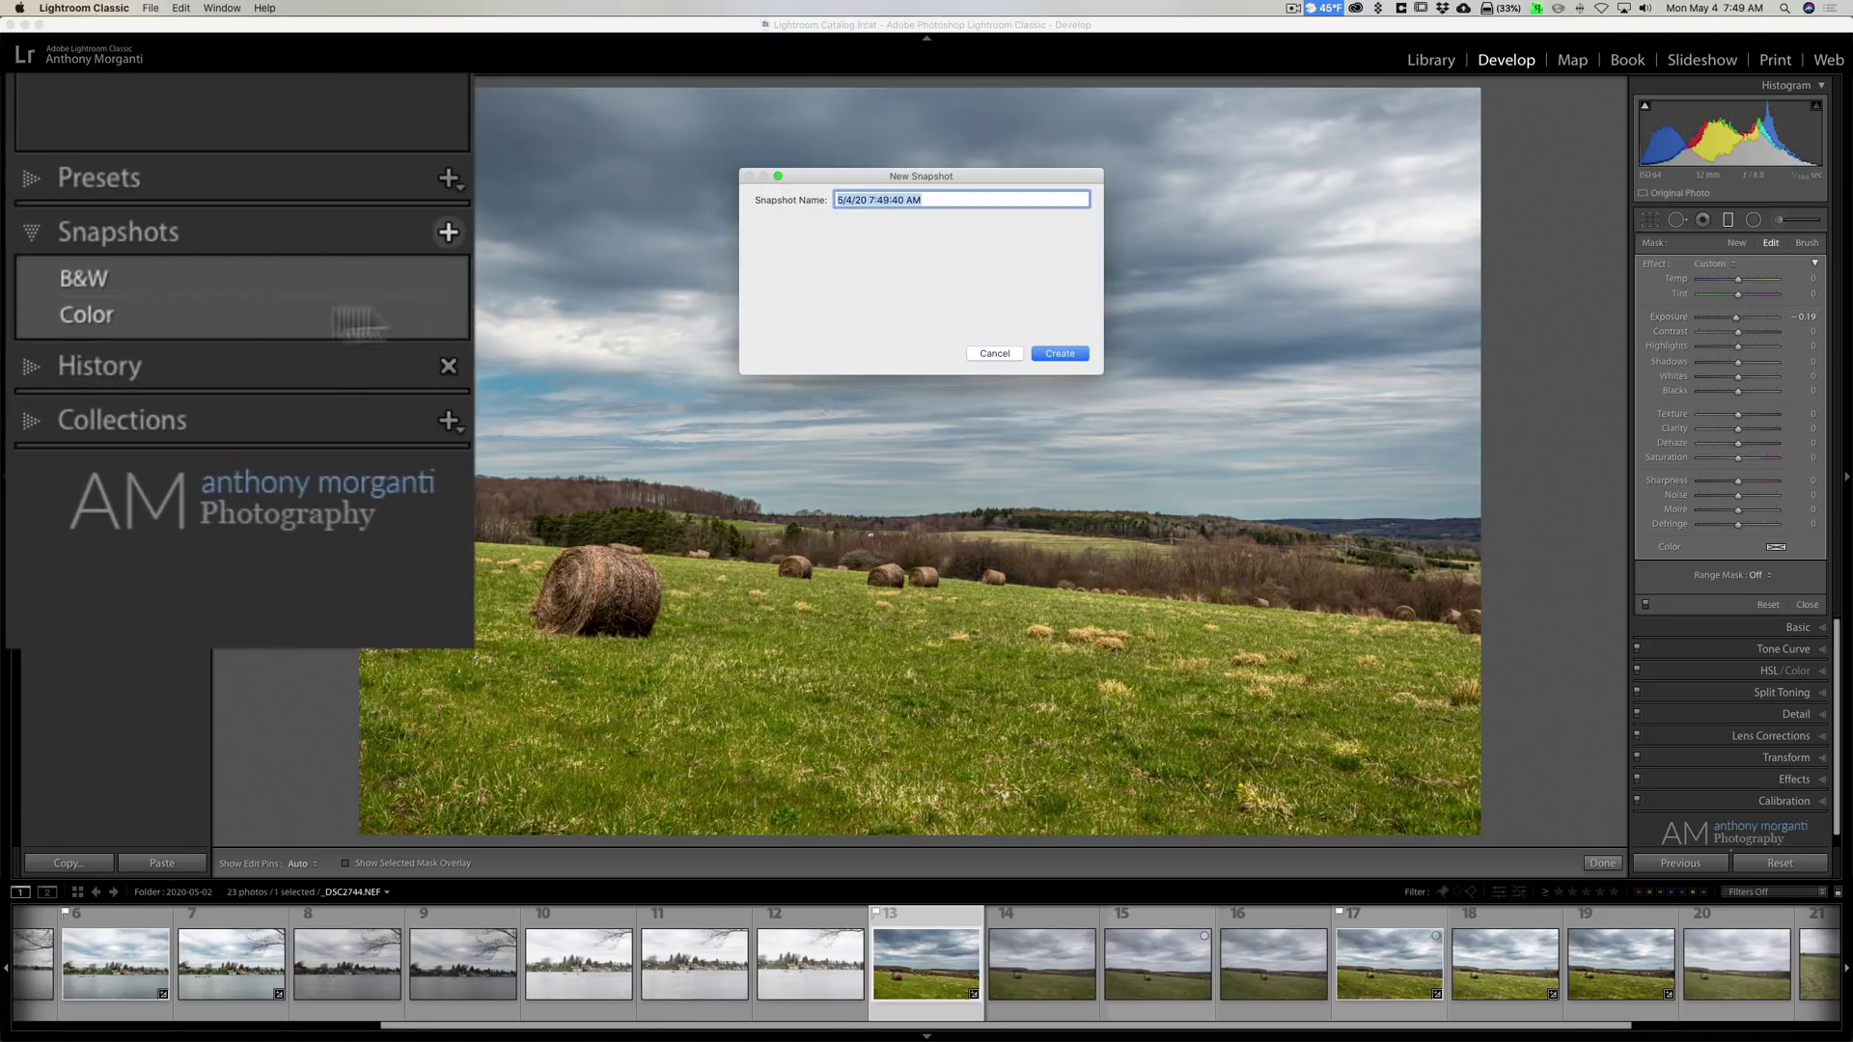
{"action": "type", "text": "Co"}
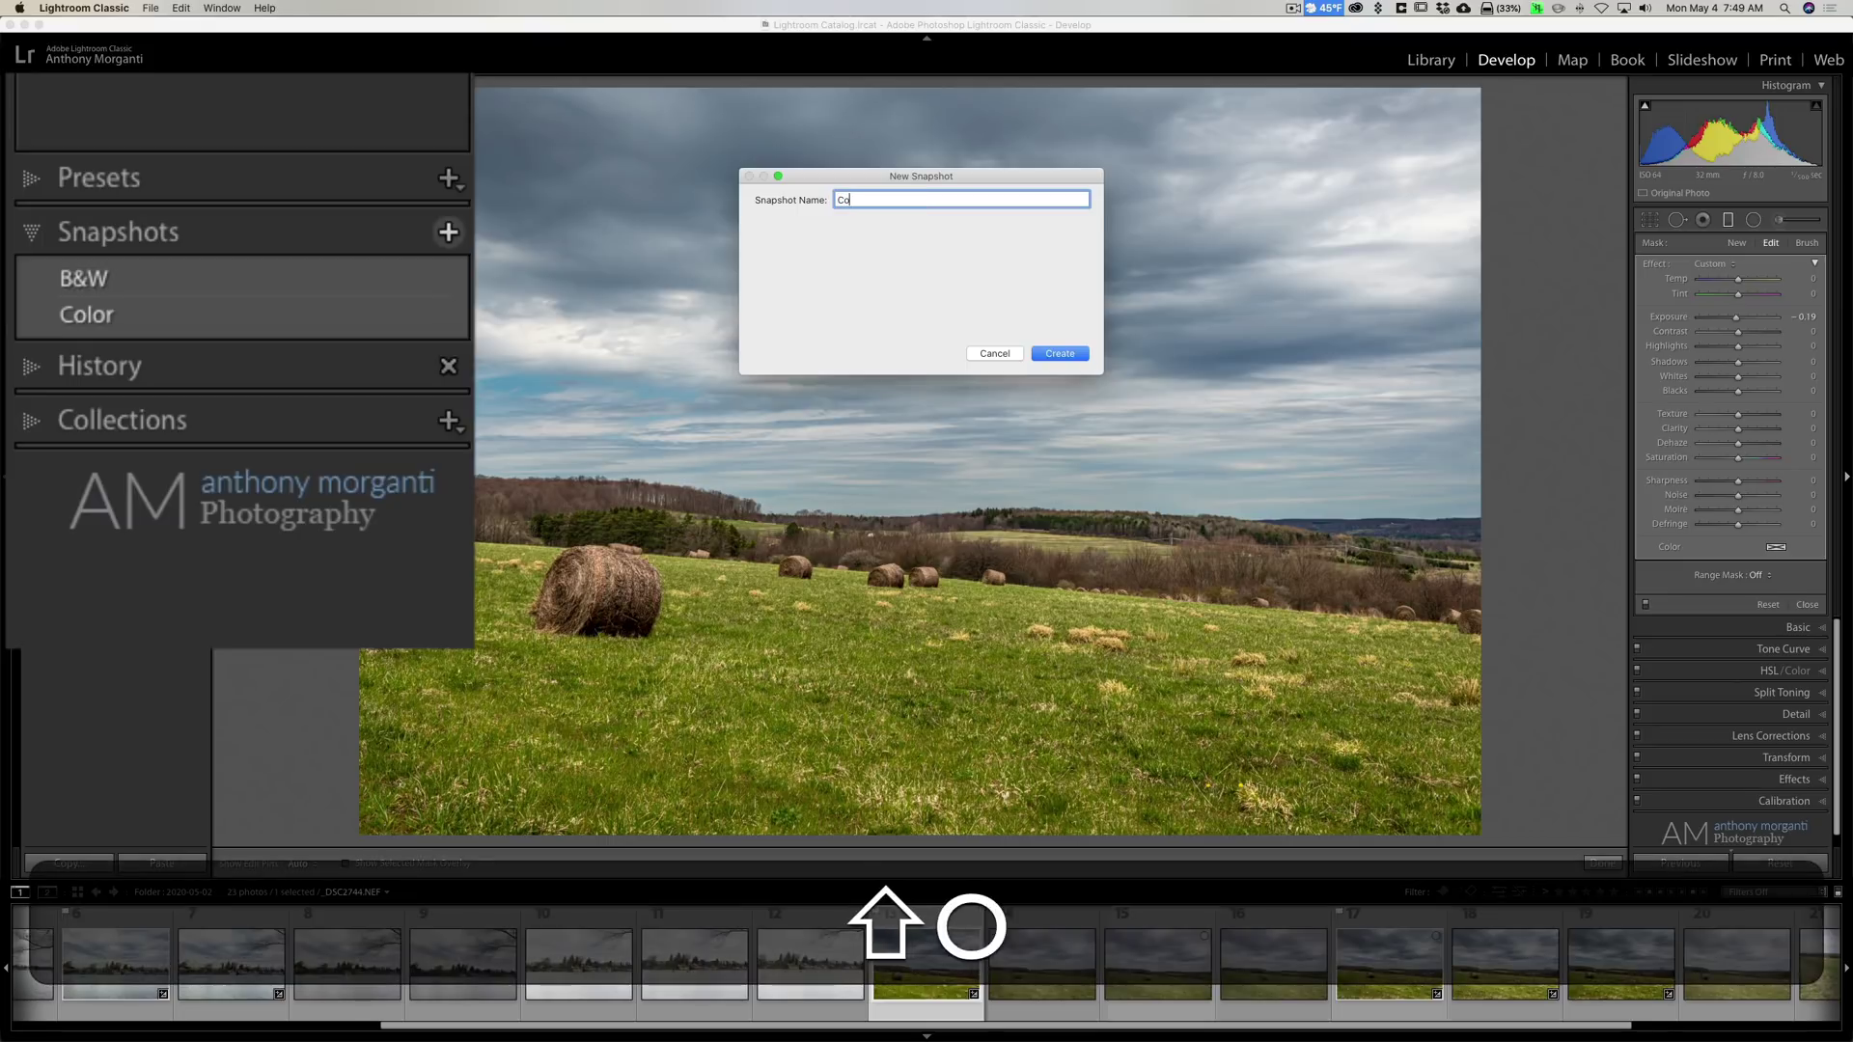
{"action": "type", "text": "lor Version"}
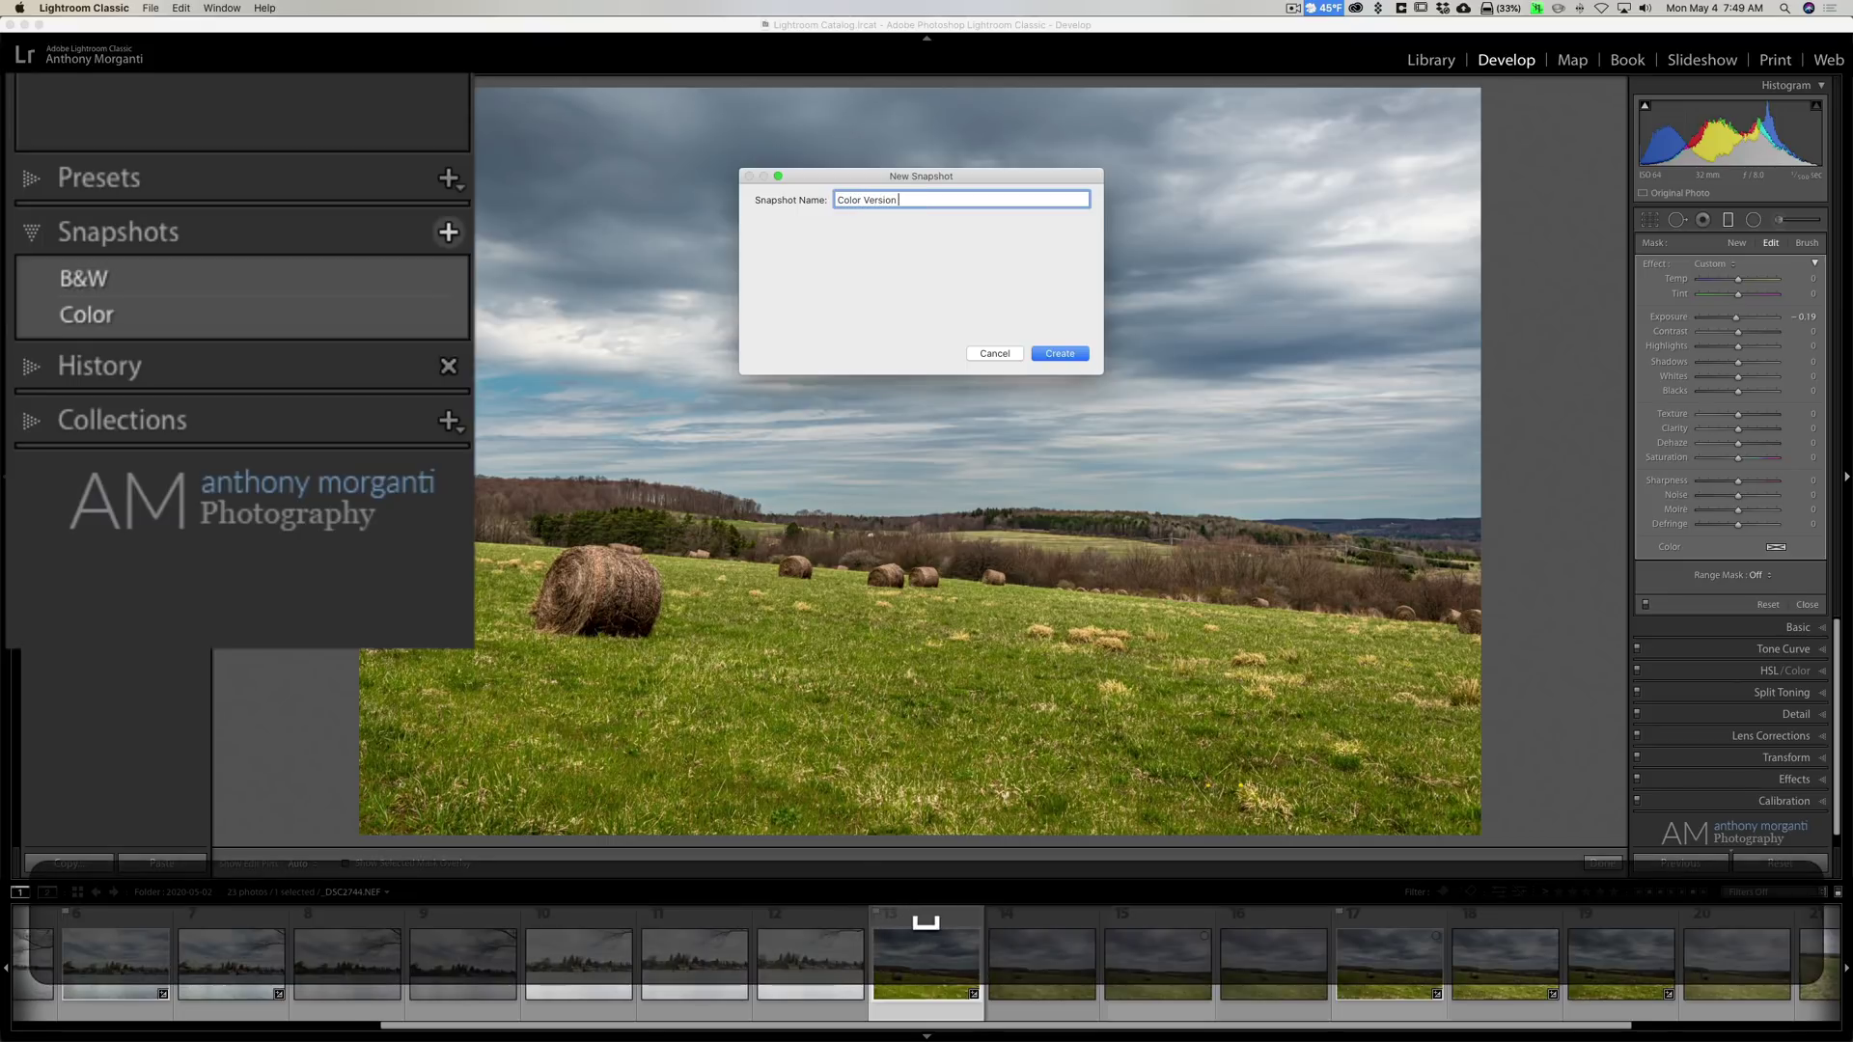
{"action": "type", "text": " II"}
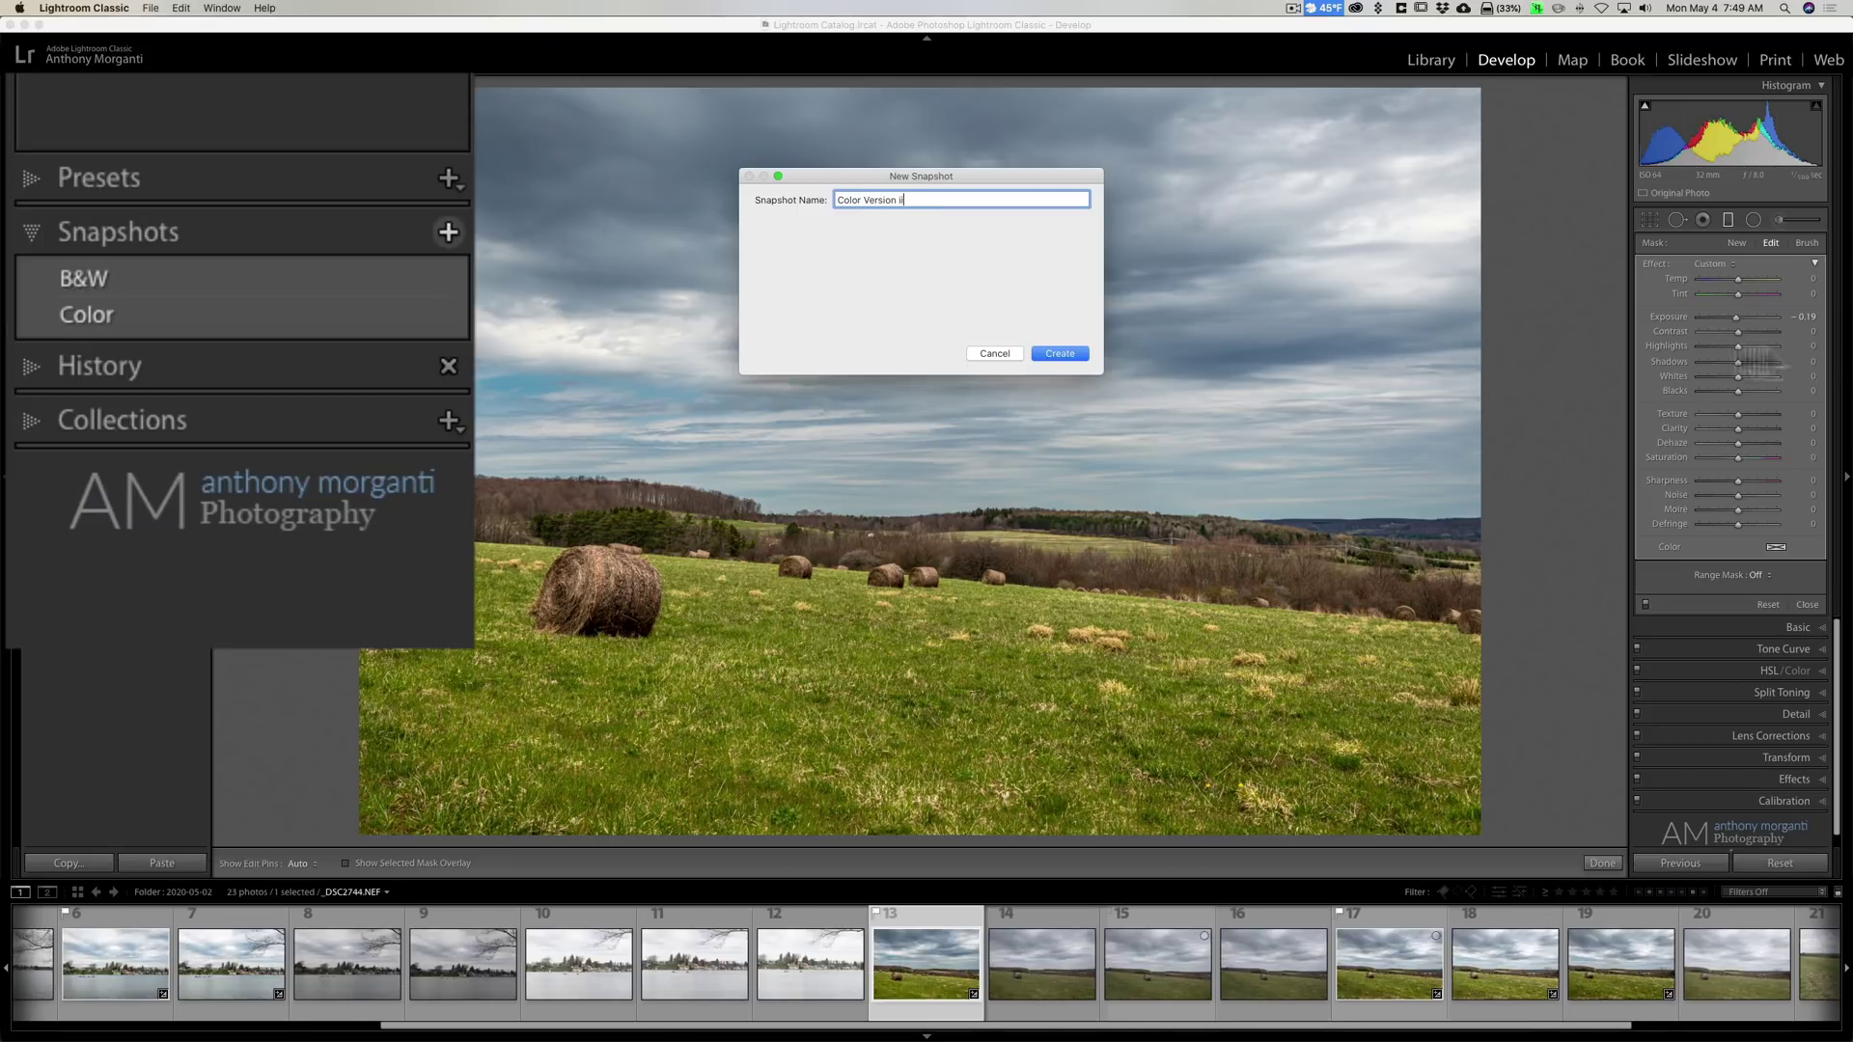
{"action": "left_click", "coordinate": [1071, 345]}
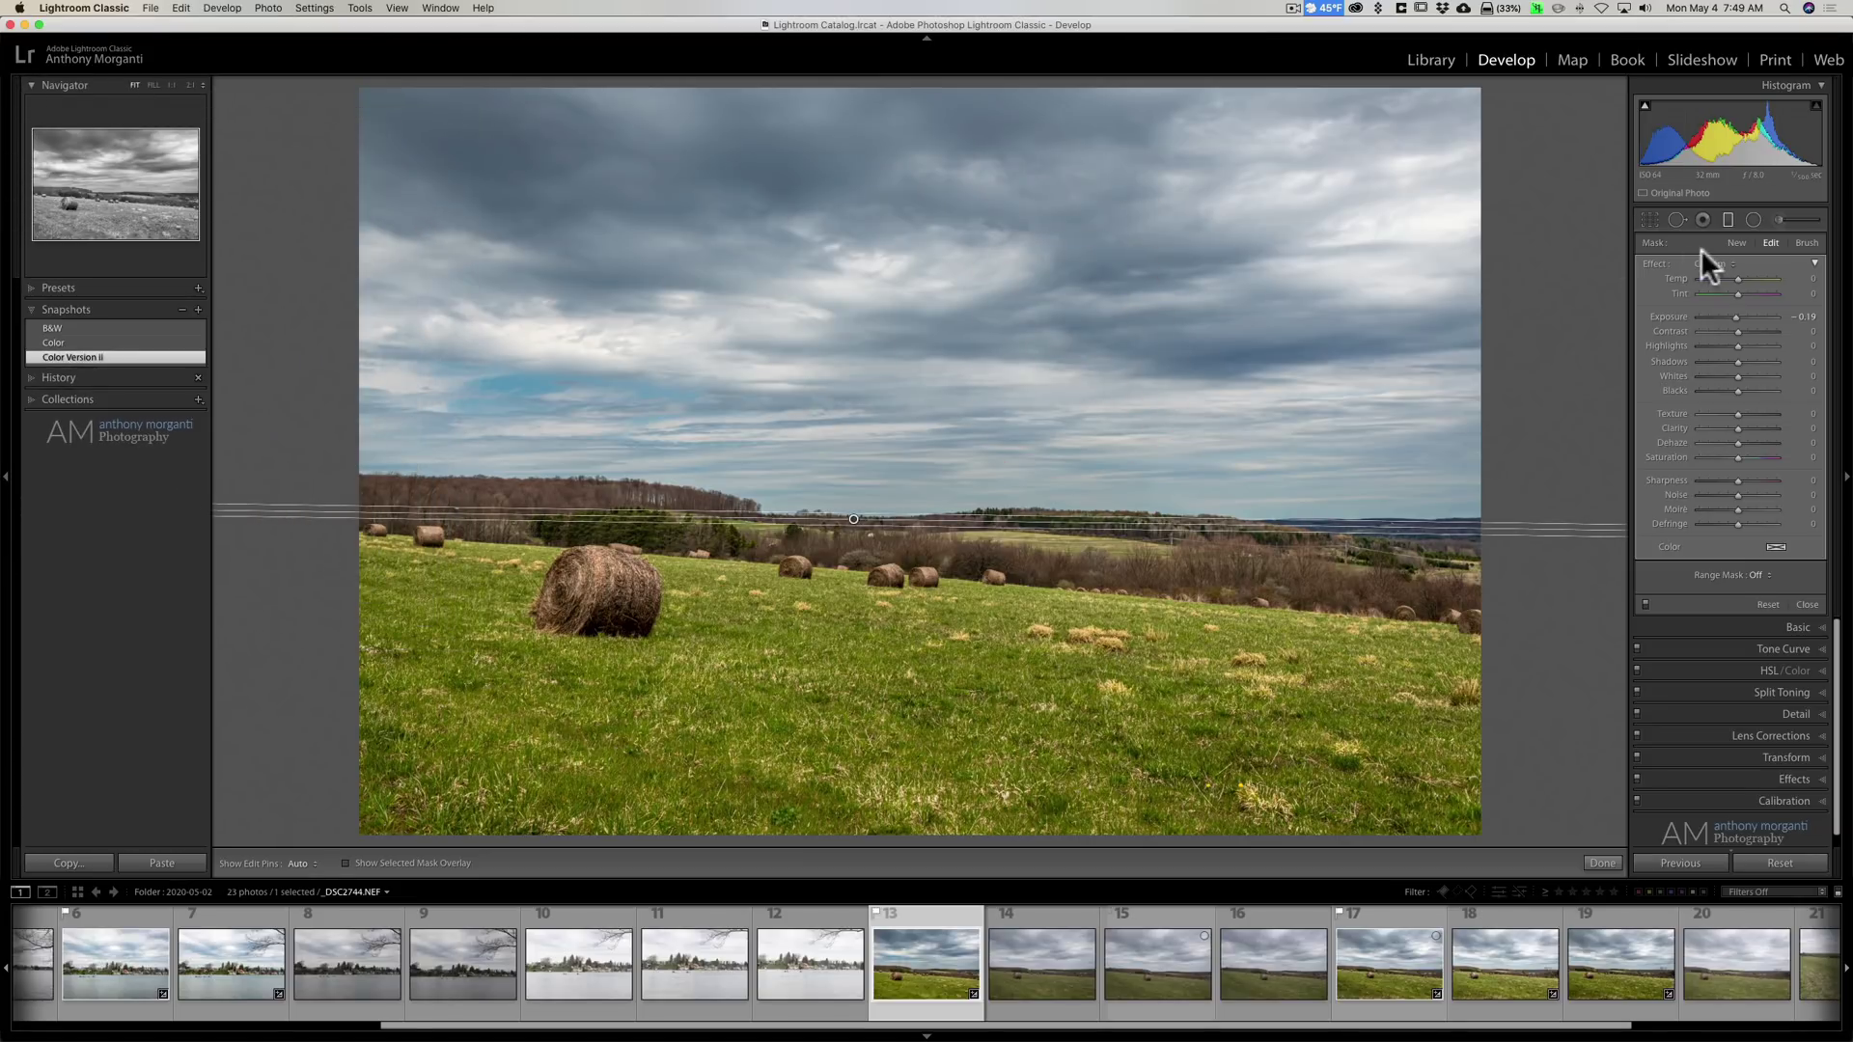
Close the graduated filter, preview B&W, return to Color, and collapse the Snapshots panel.
{"action": "left_click", "coordinate": [1723, 220]}
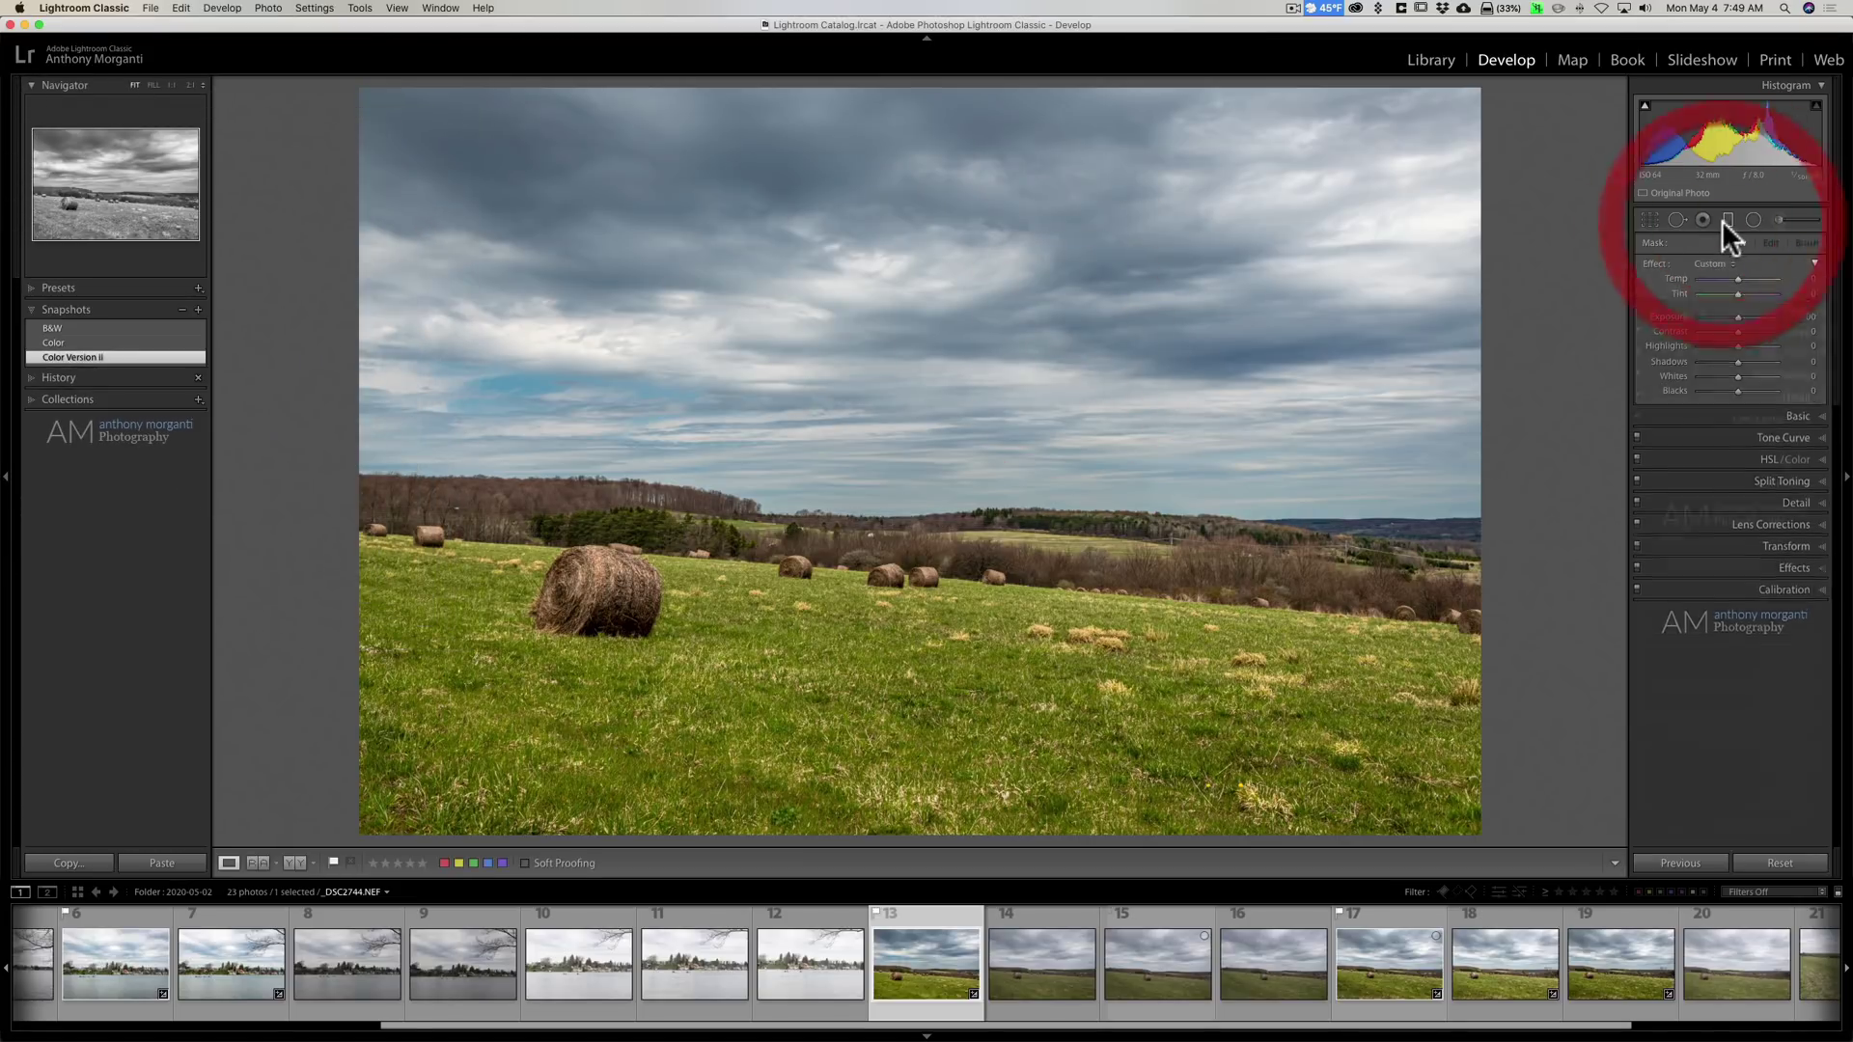
{"action": "left_click", "coordinate": [85, 343]}
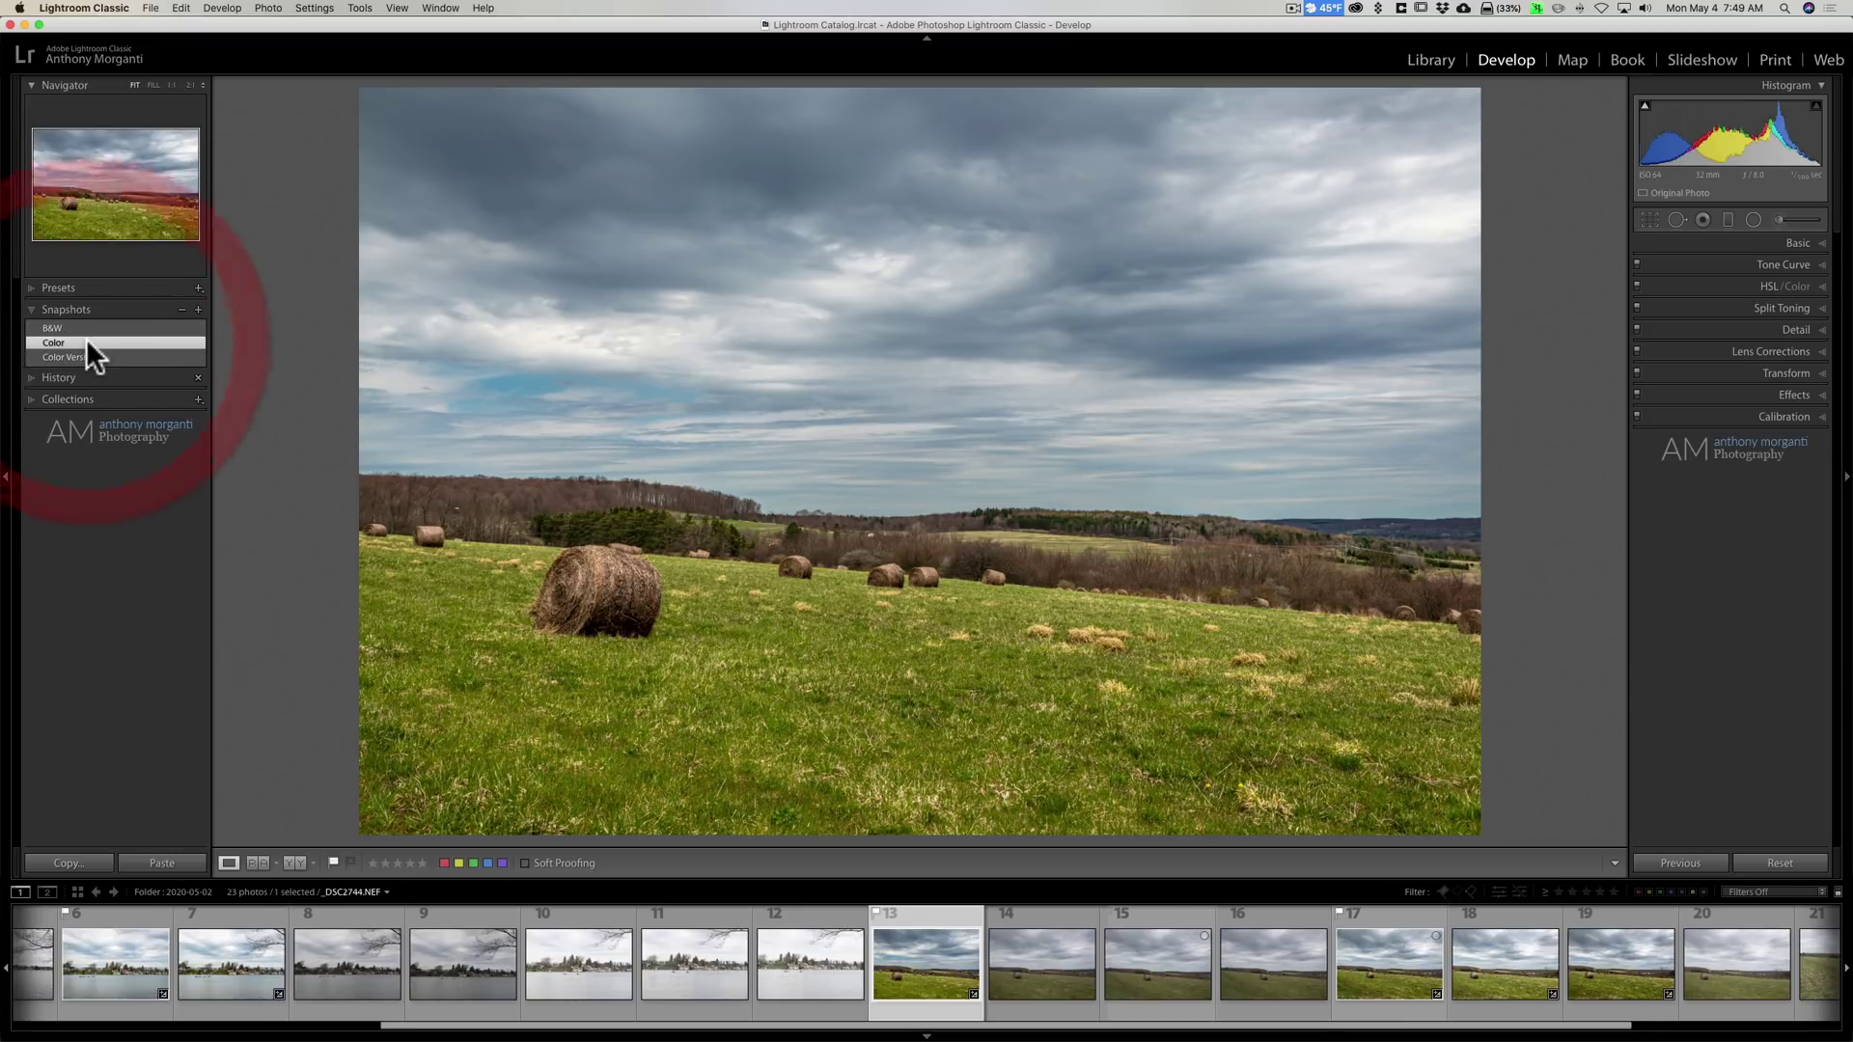
{"action": "left_click", "coordinate": [89, 328]}
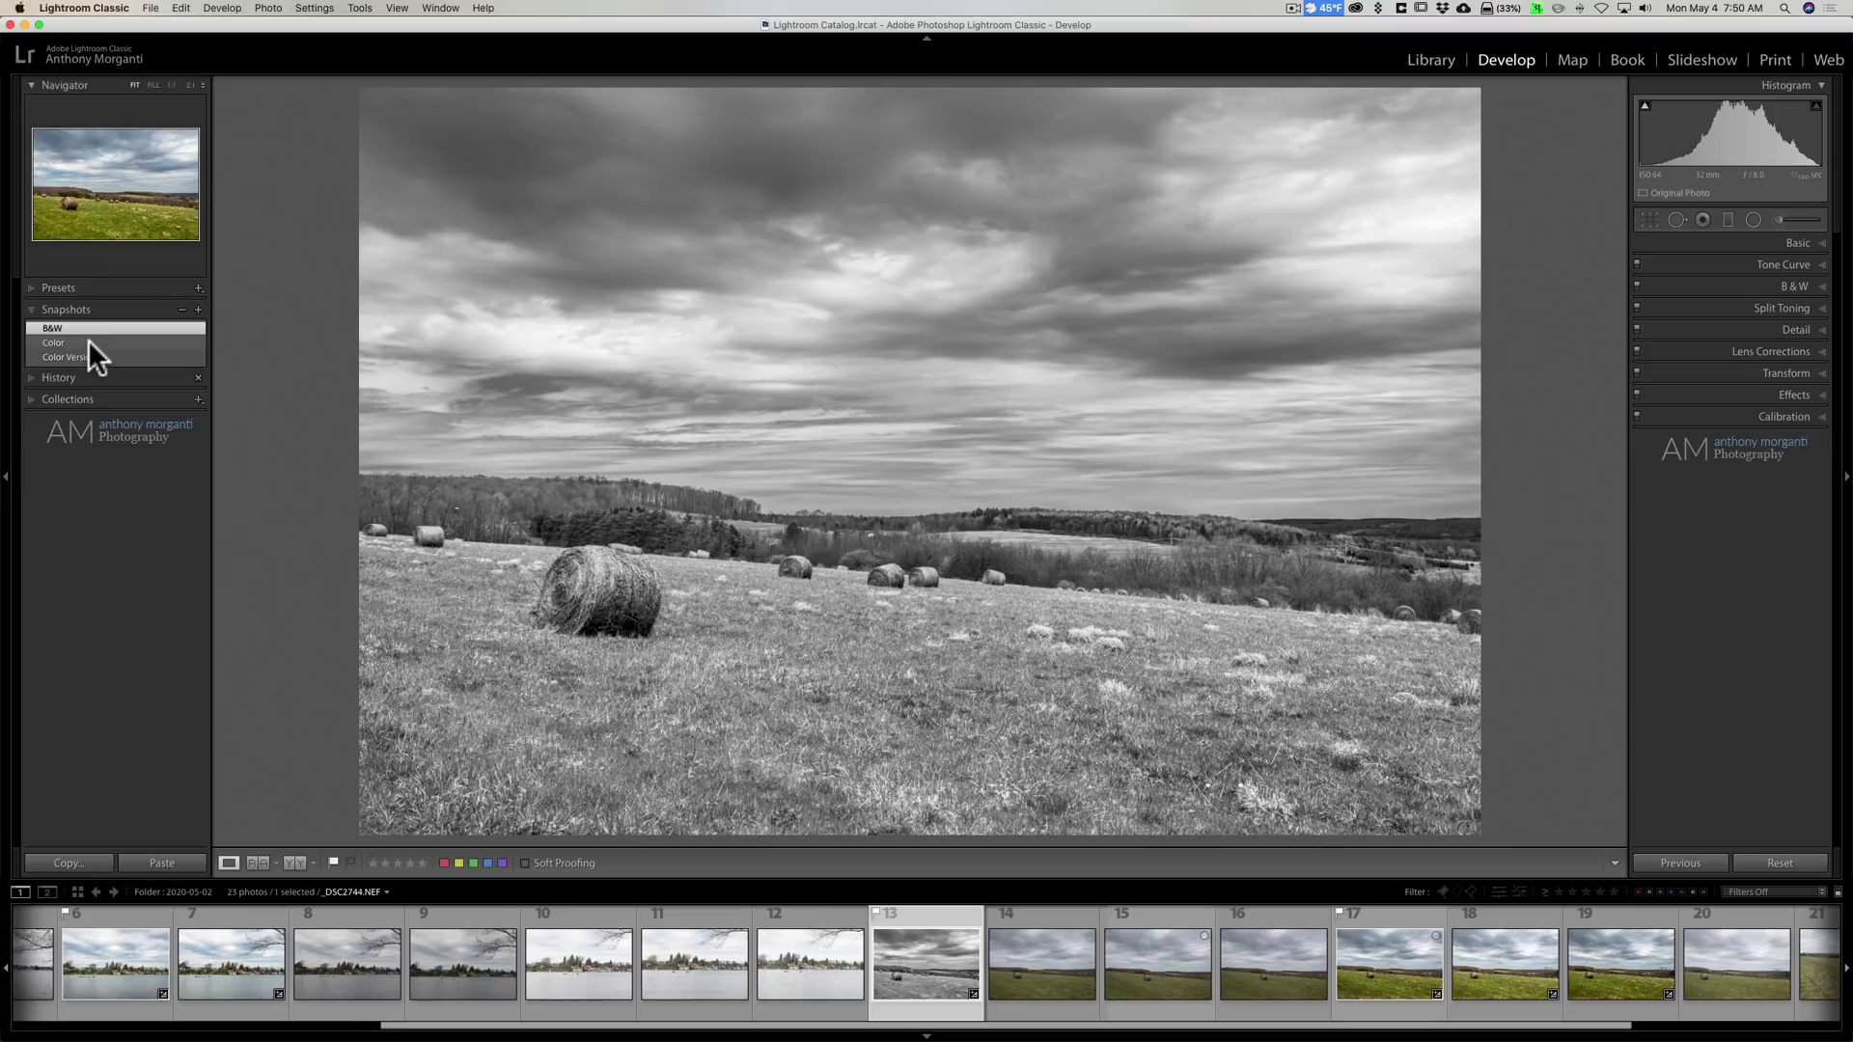
{"action": "left_click", "coordinate": [89, 342]}
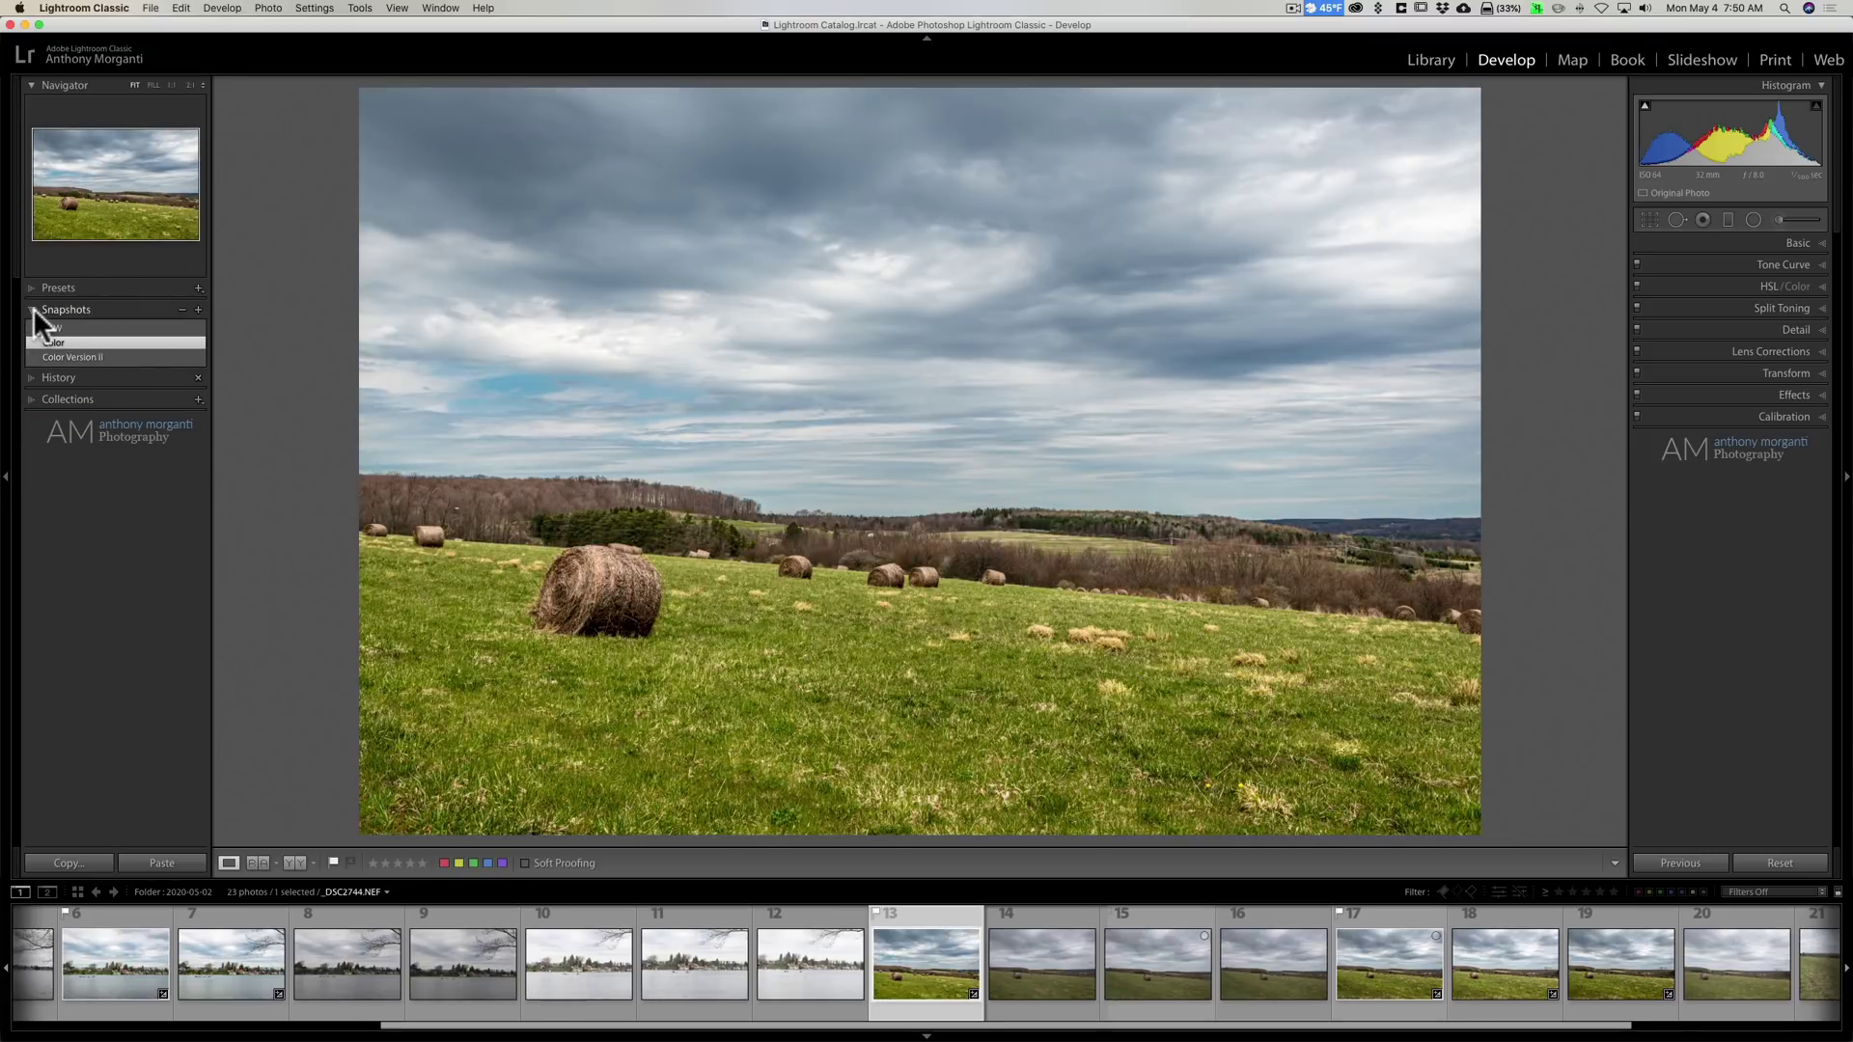
{"action": "left_click", "coordinate": [34, 309]}
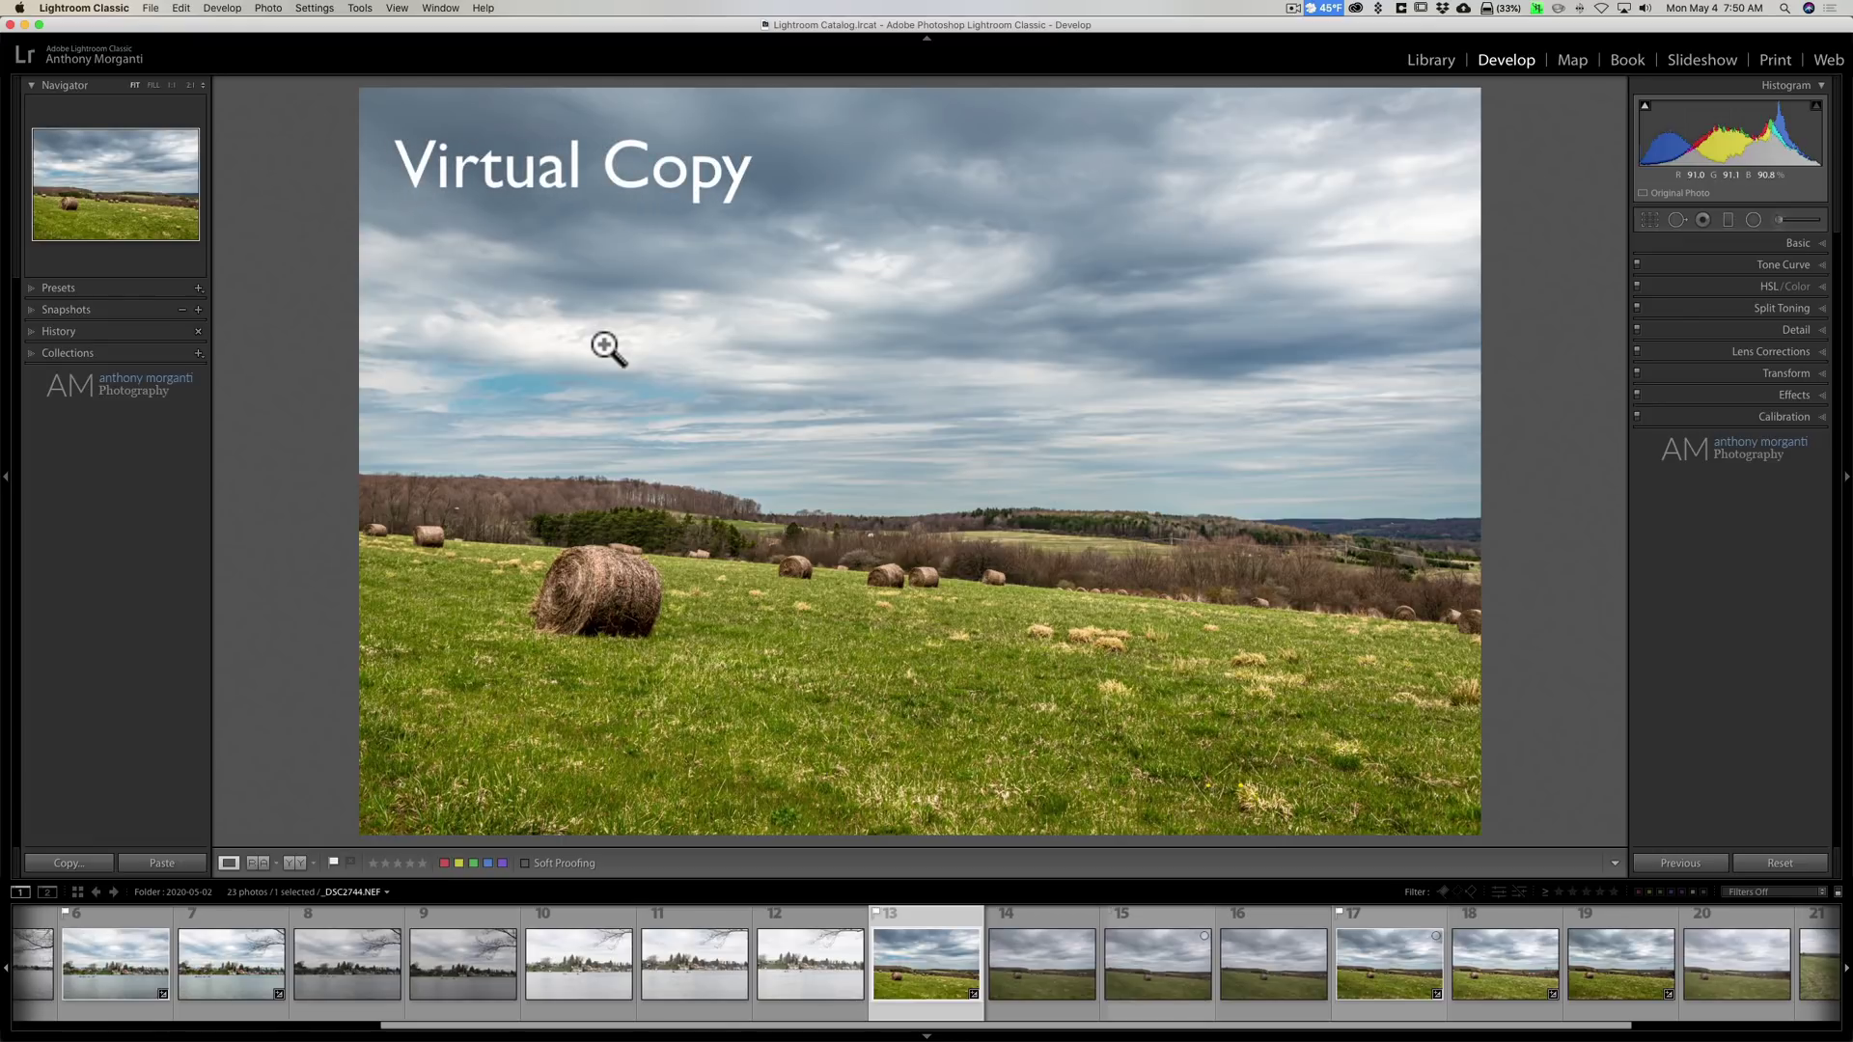
Create a virtual copy of the hay-field photo from its context menu.
{"action": "right_click", "coordinate": [882, 274]}
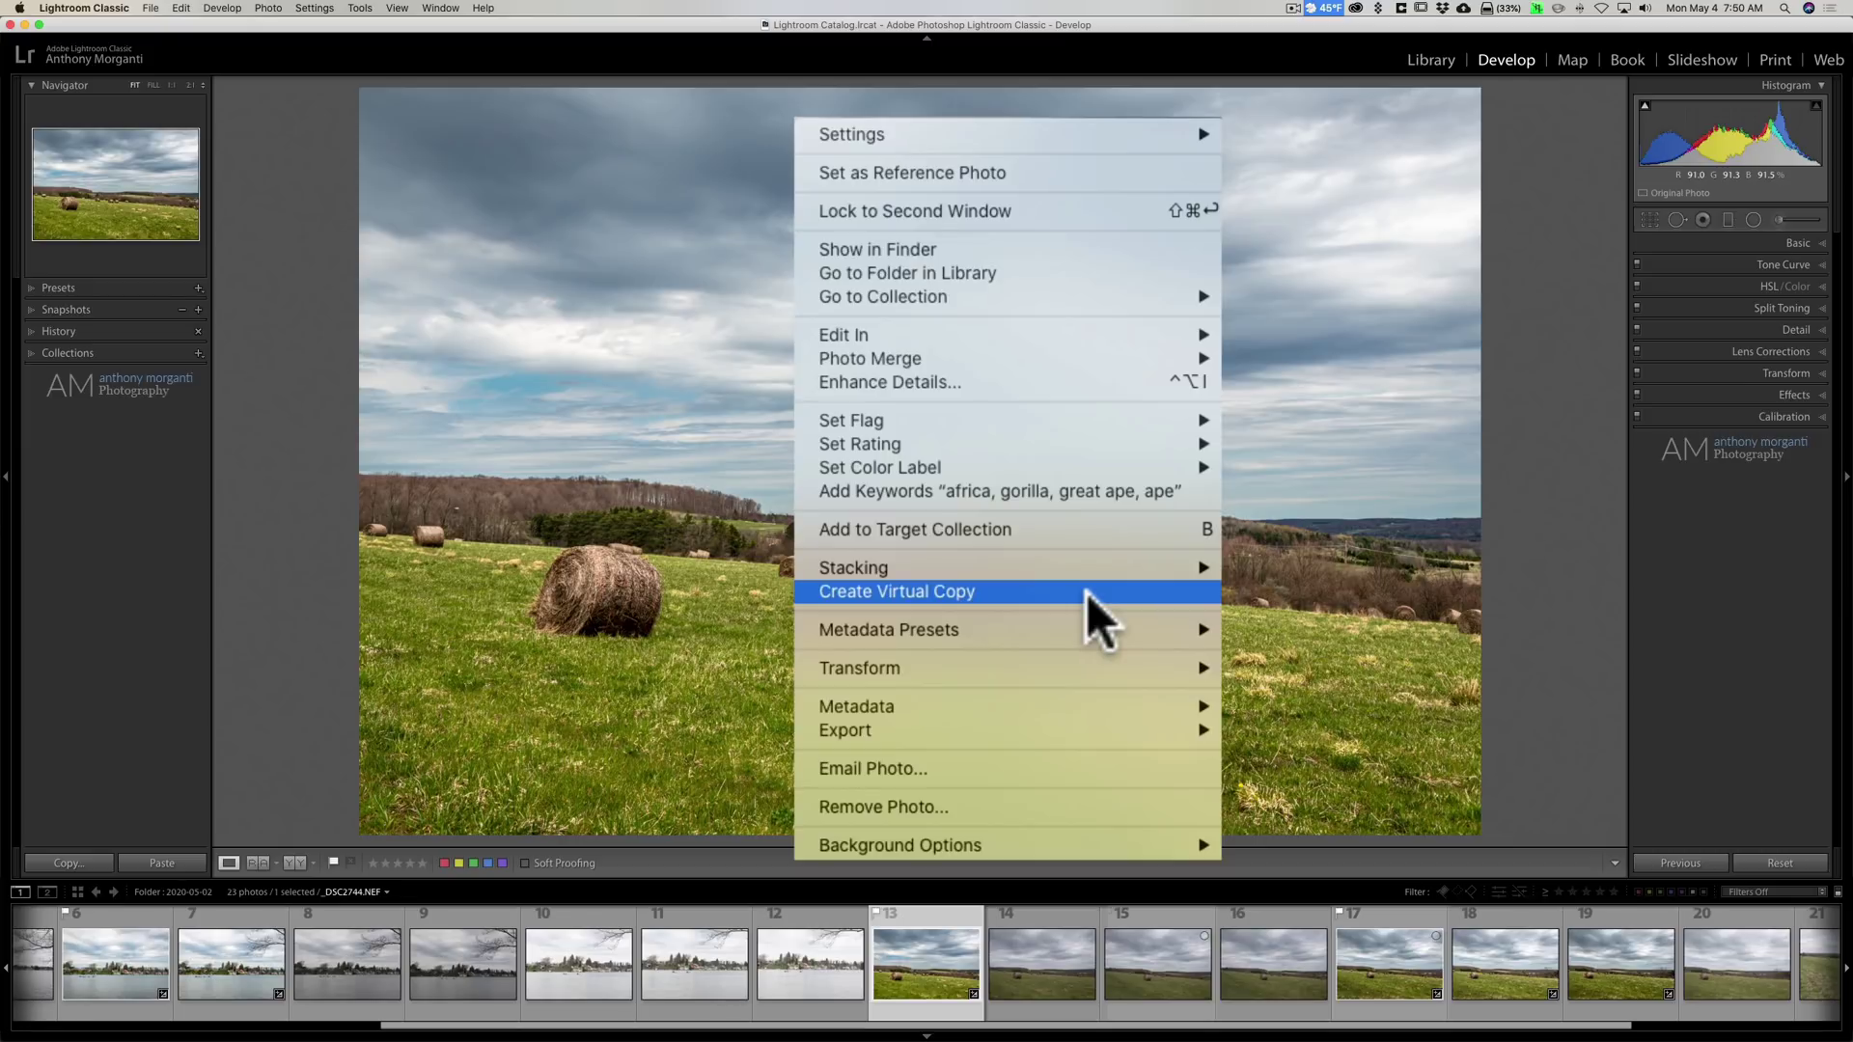
{"action": "left_click", "coordinate": [1085, 590]}
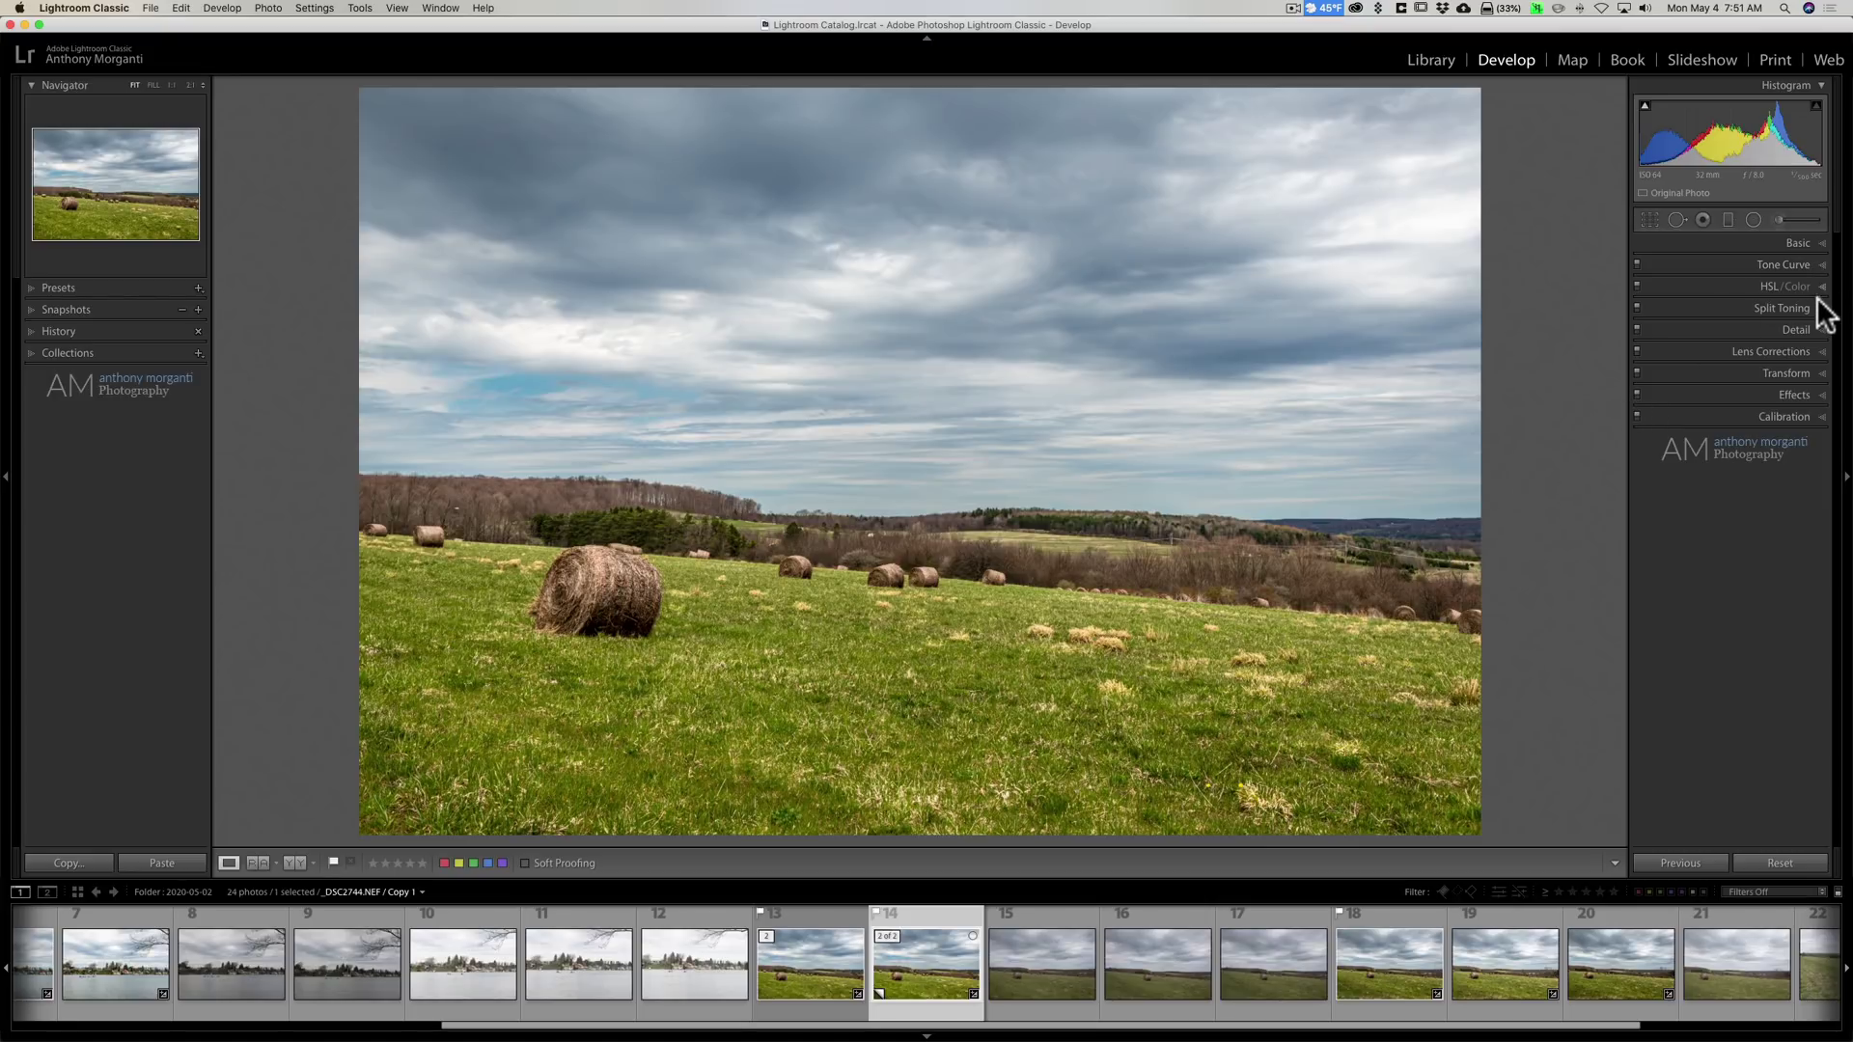
Make the virtual copy black and white with Blue -46, Green -58 and Yellow +35.
{"action": "left_click", "coordinate": [1811, 246]}
{"action": "left_click", "coordinate": [1804, 265]}
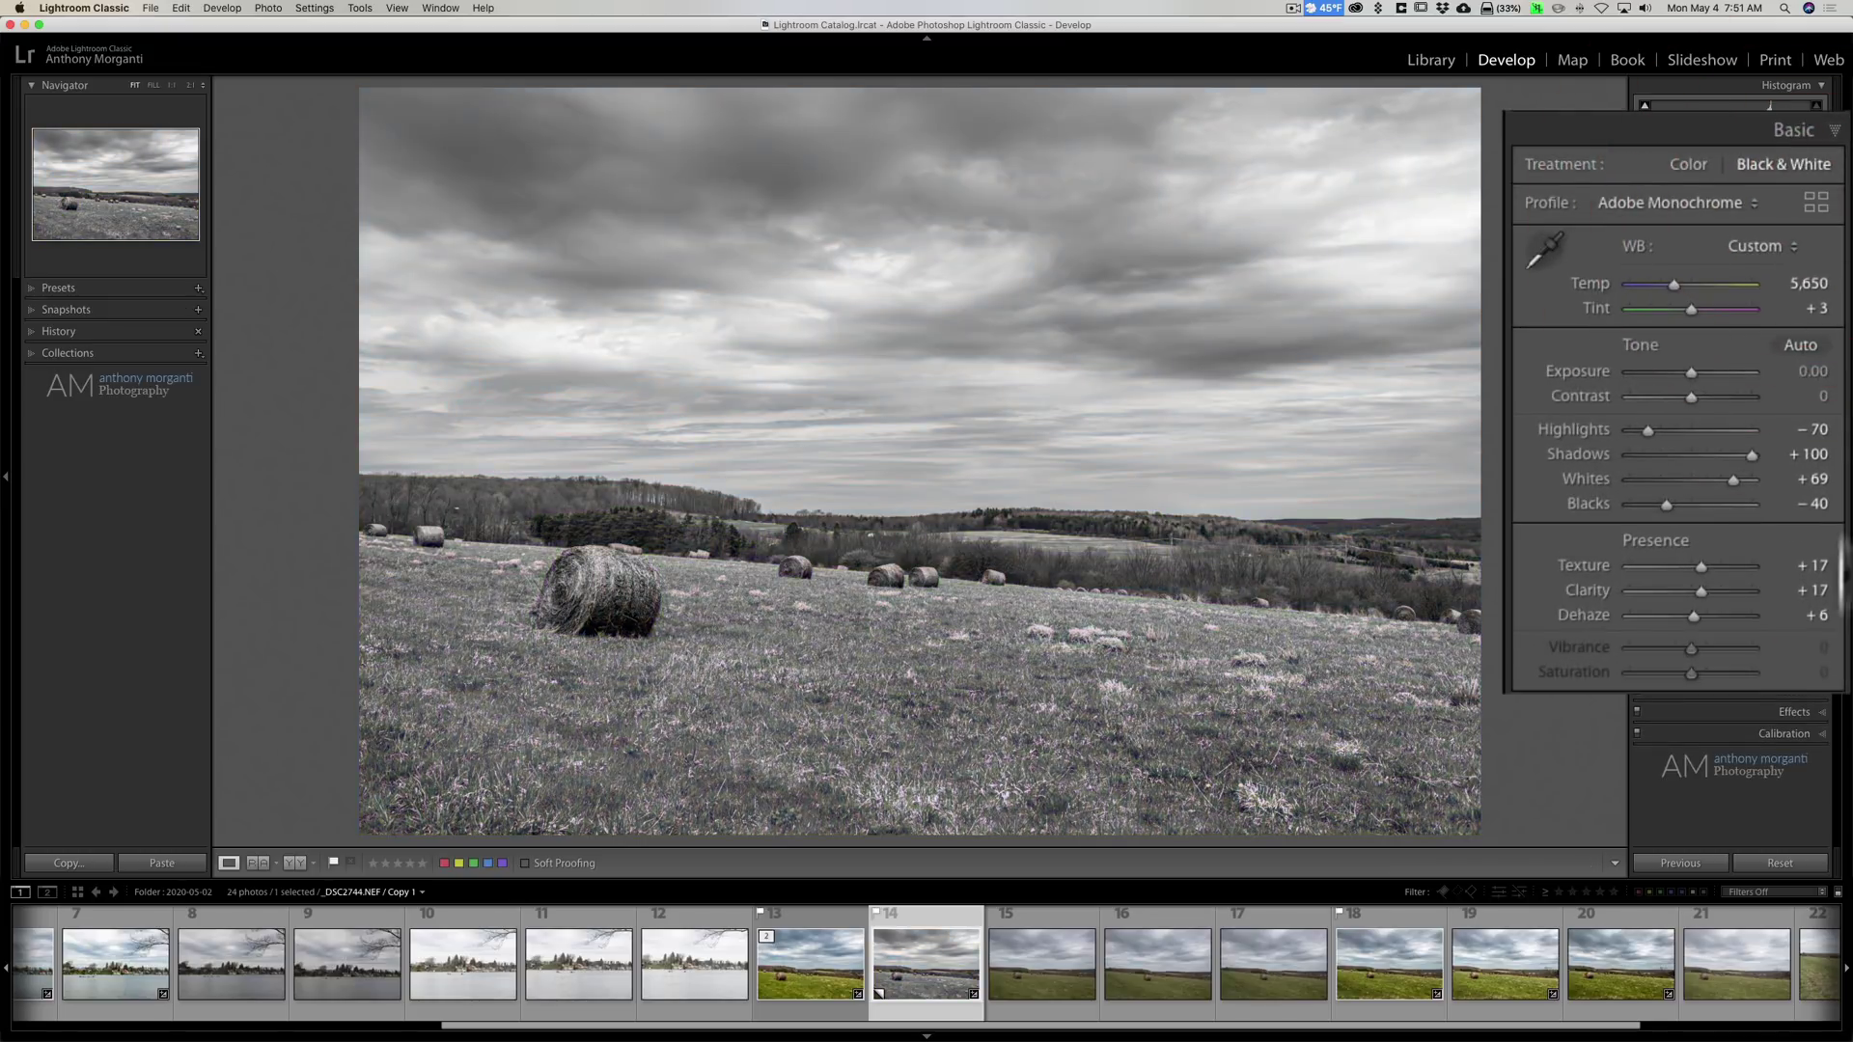
{"action": "left_click", "coordinate": [1786, 204]}
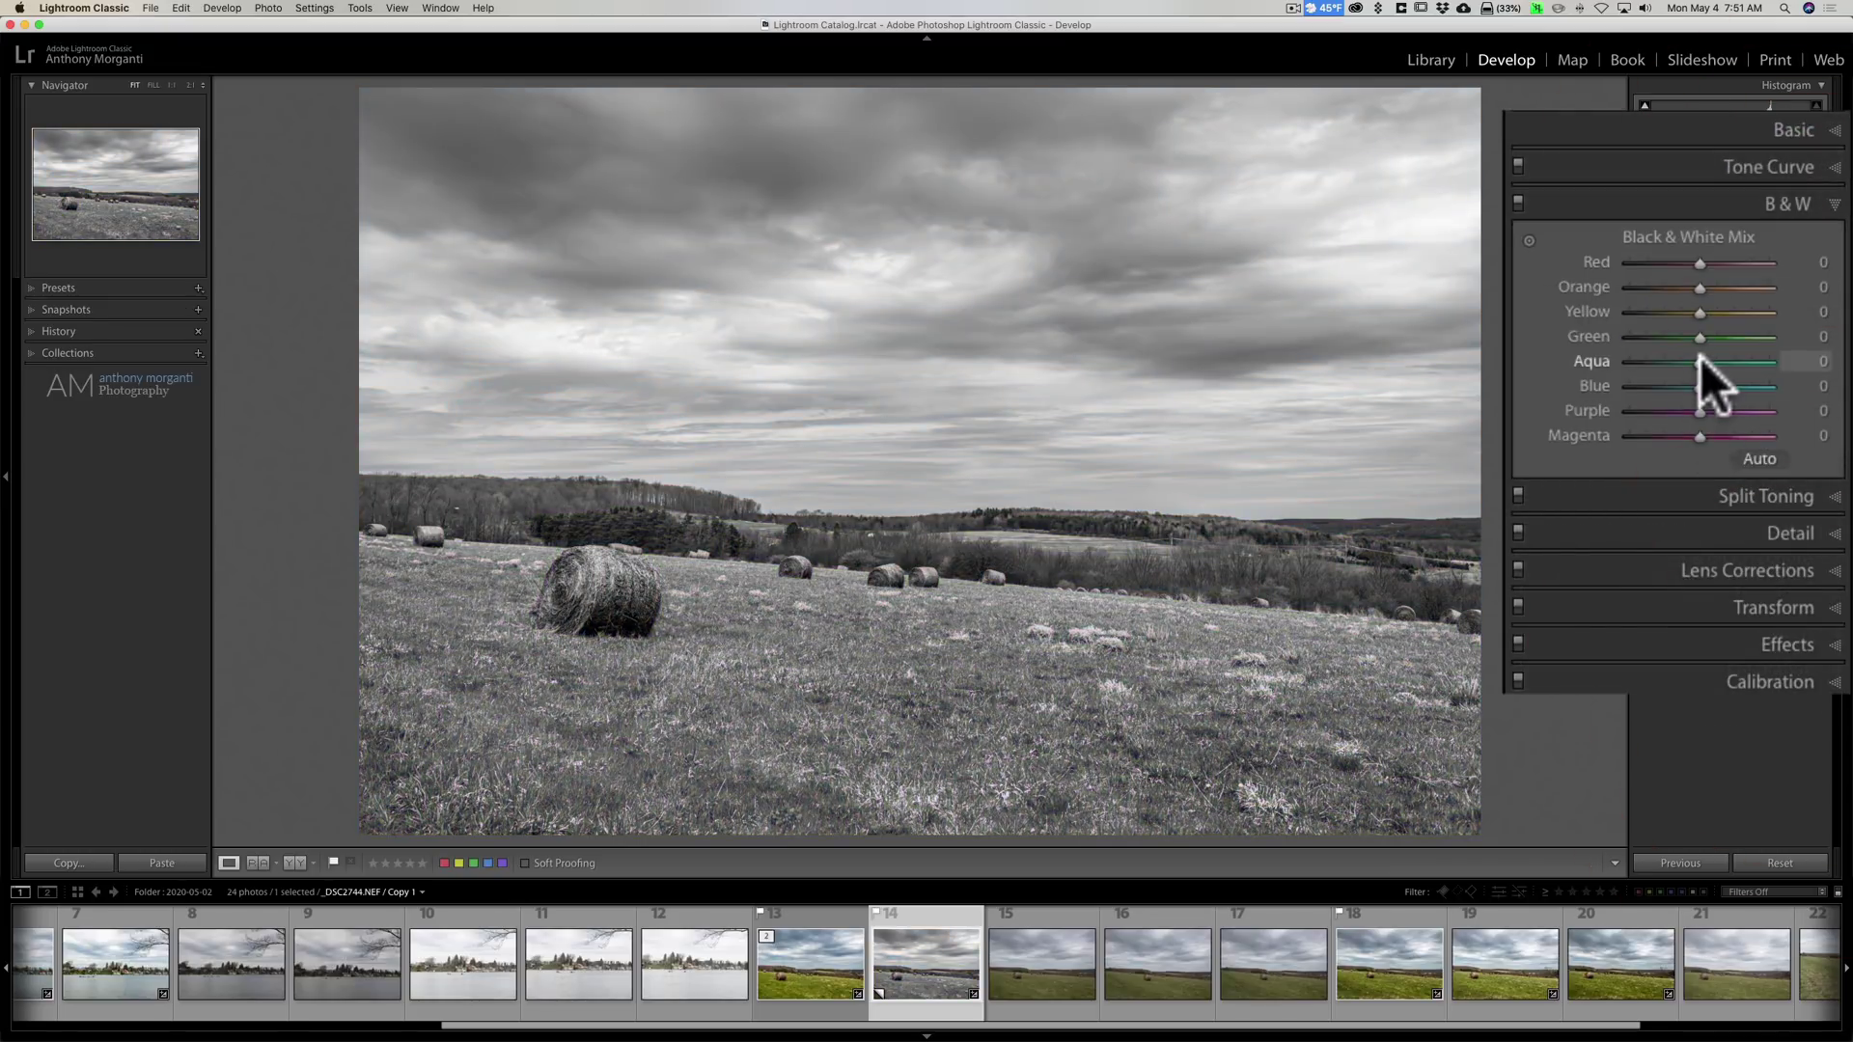
{"action": "left_click", "coordinate": [1663, 386]}
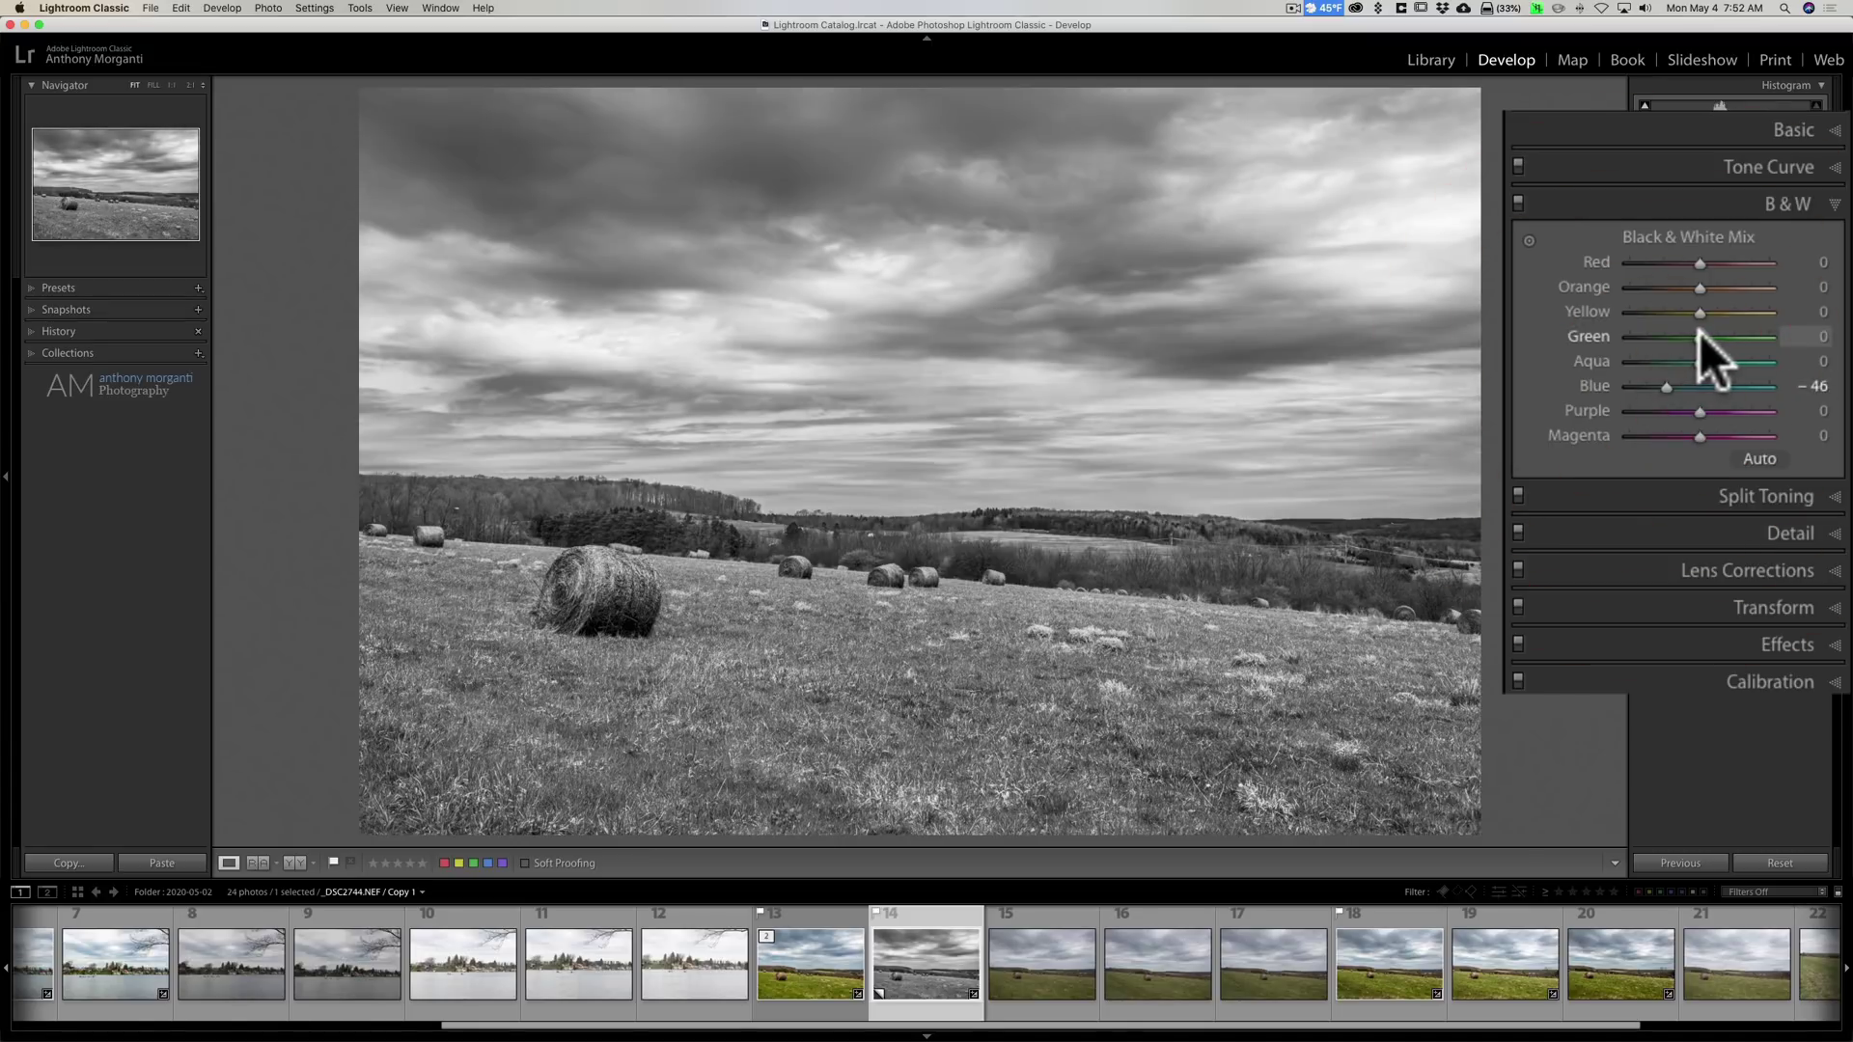
{"action": "left_click", "coordinate": [1689, 336]}
{"action": "left_click", "coordinate": [1720, 312]}
{"action": "mouse_move", "coordinate": [1719, 310]}
{"action": "left_mouse_down"}
{"action": "mouse_move", "coordinate": [1746, 310]}
{"action": "mouse_move", "coordinate": [1722, 311]}
{"action": "mouse_move", "coordinate": [1735, 286]}
{"action": "left_mouse_up"}
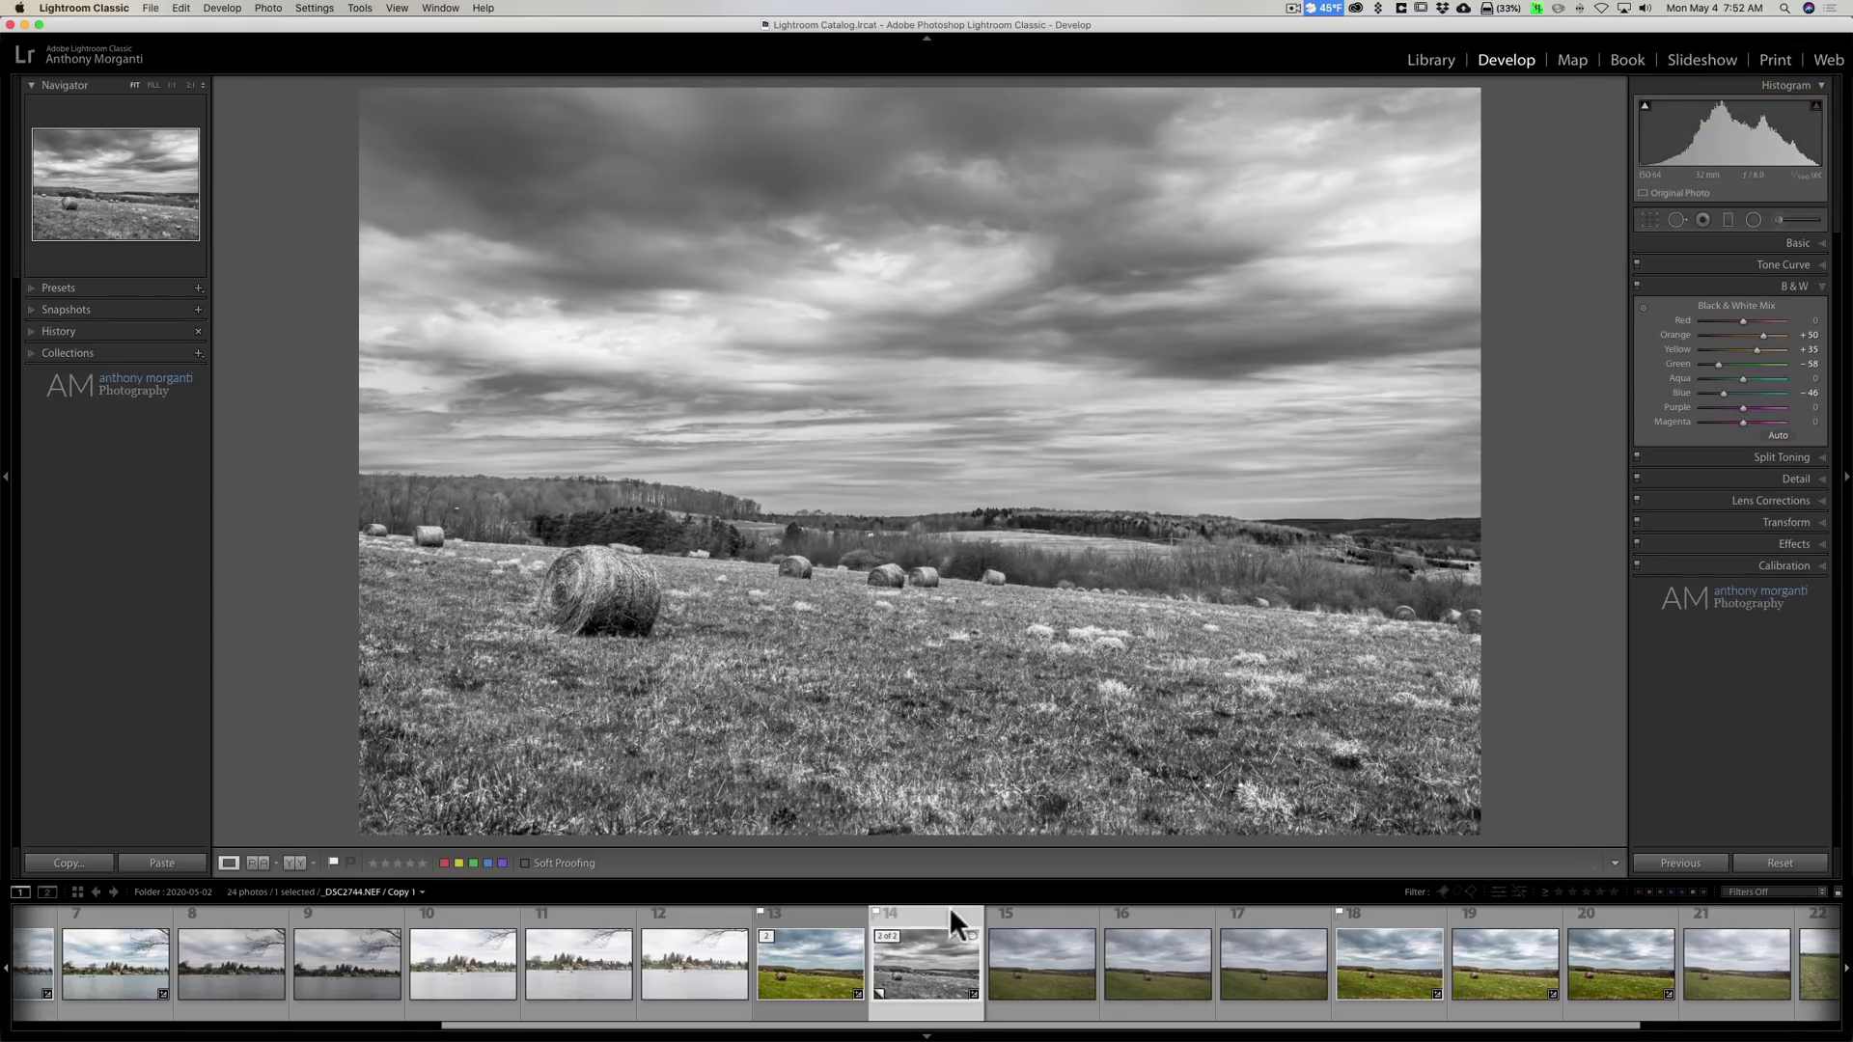
{"action": "left_click", "coordinate": [811, 957]}
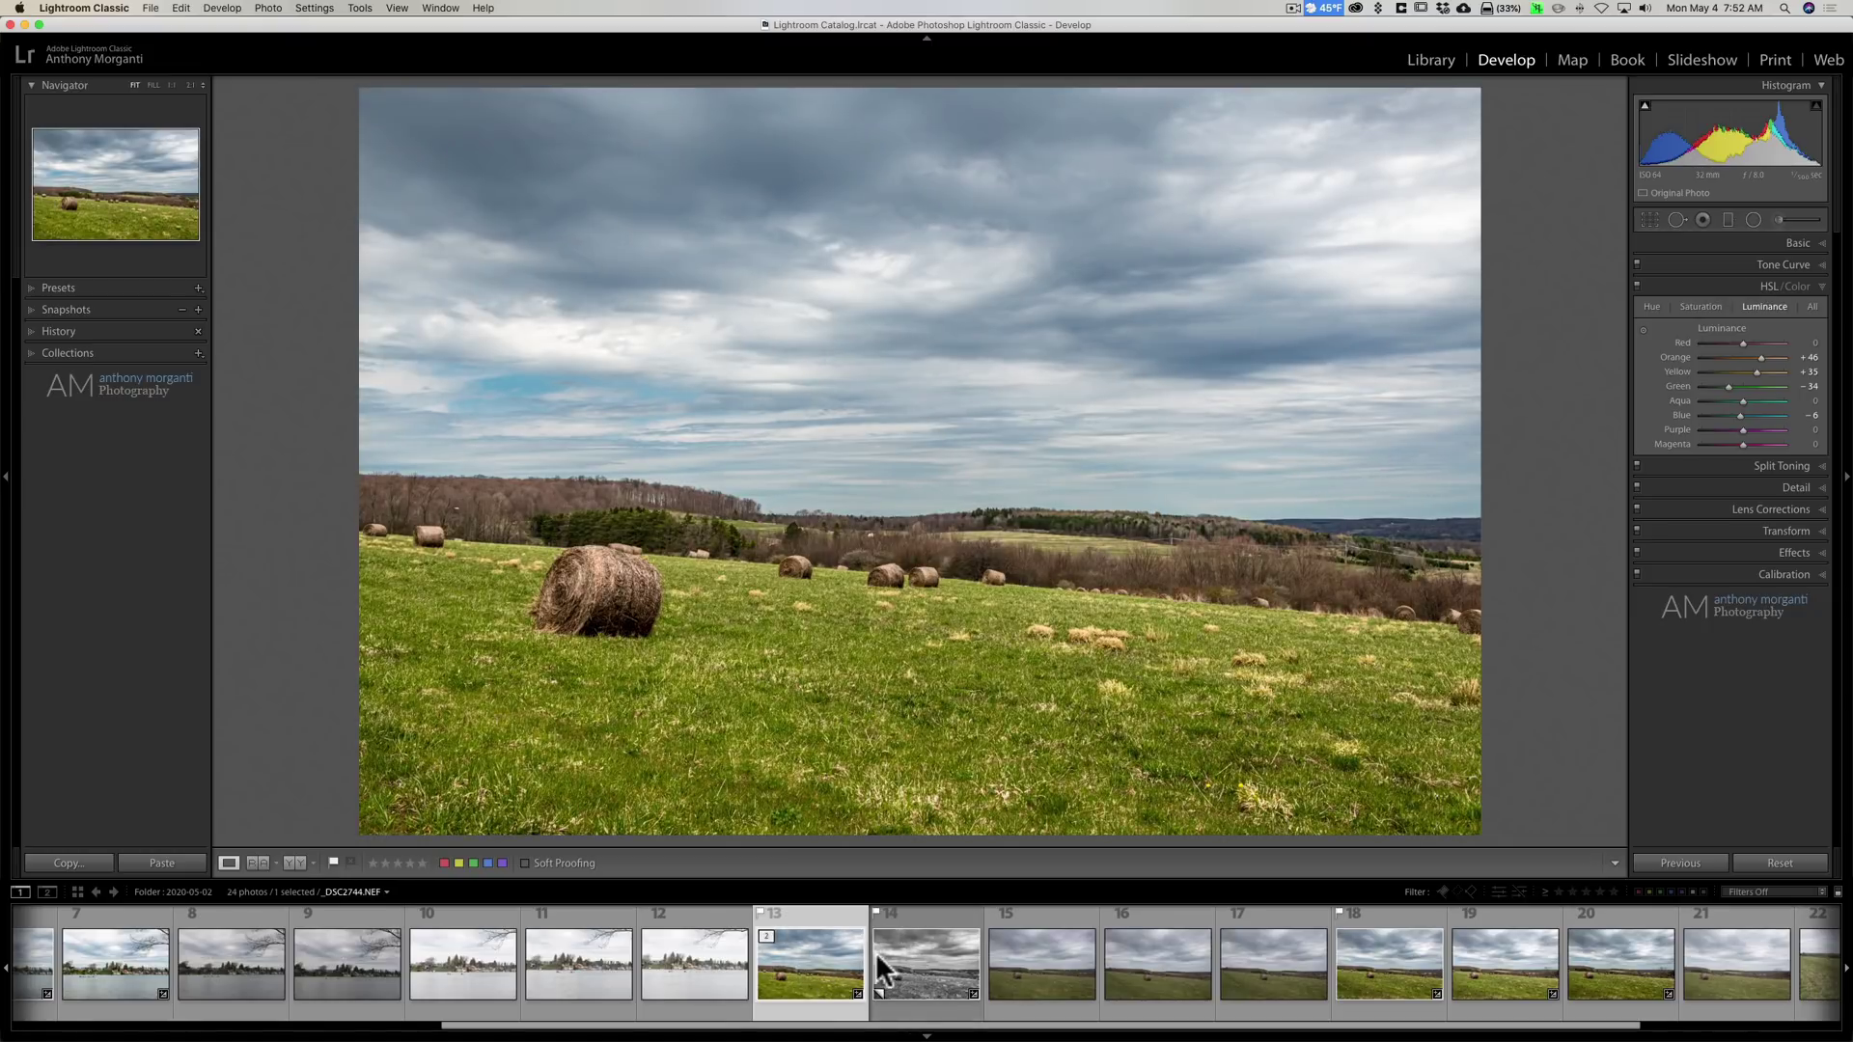
{"action": "left_click", "coordinate": [893, 953]}
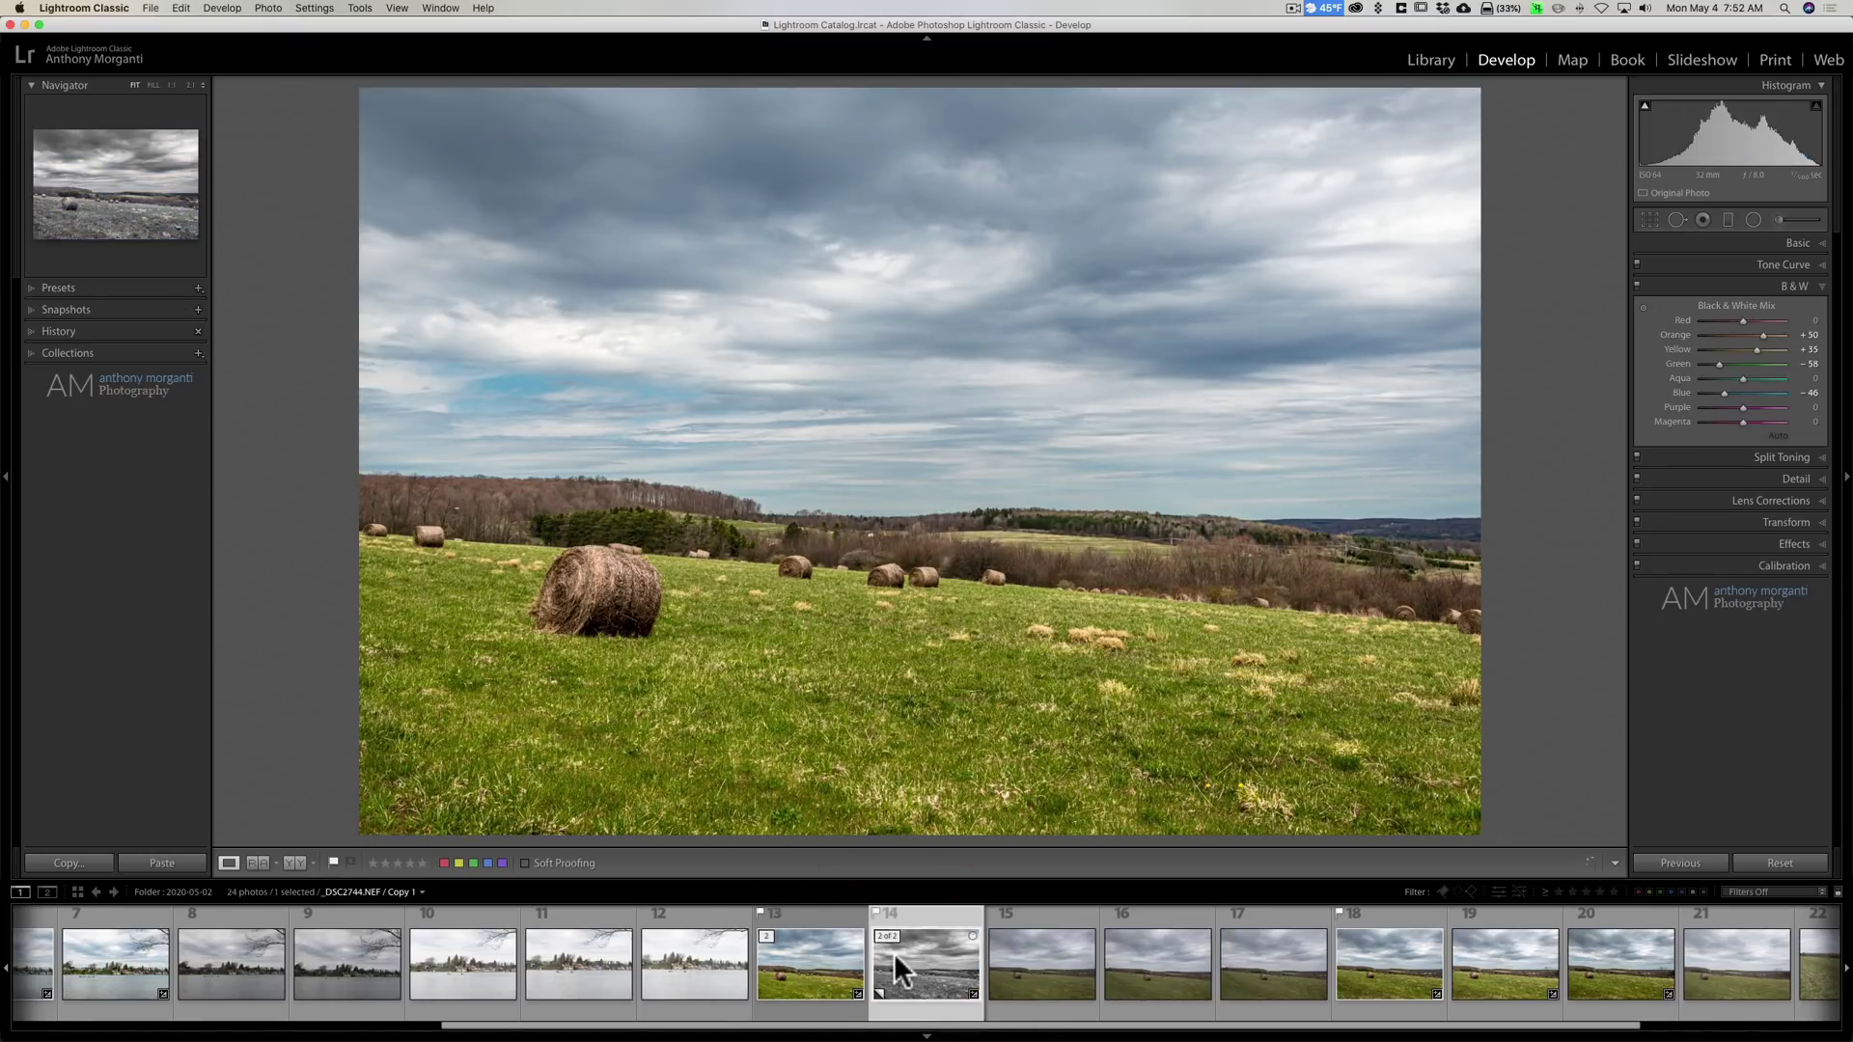